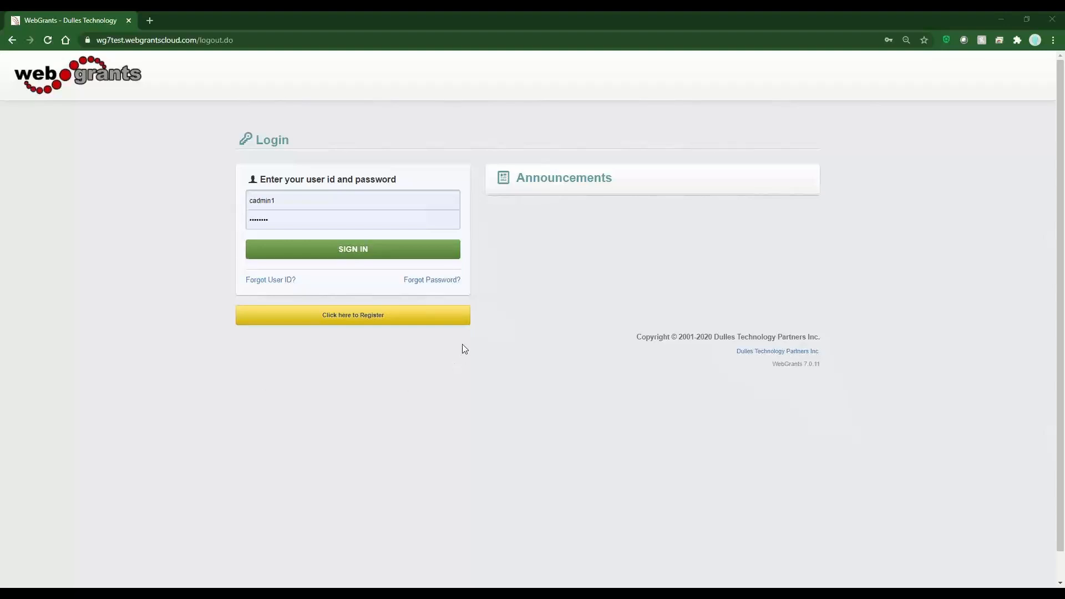
Step: Sign in with the prefilled credentials and open the filter page of the Submitted Applications formatted report
left_click(368, 250)
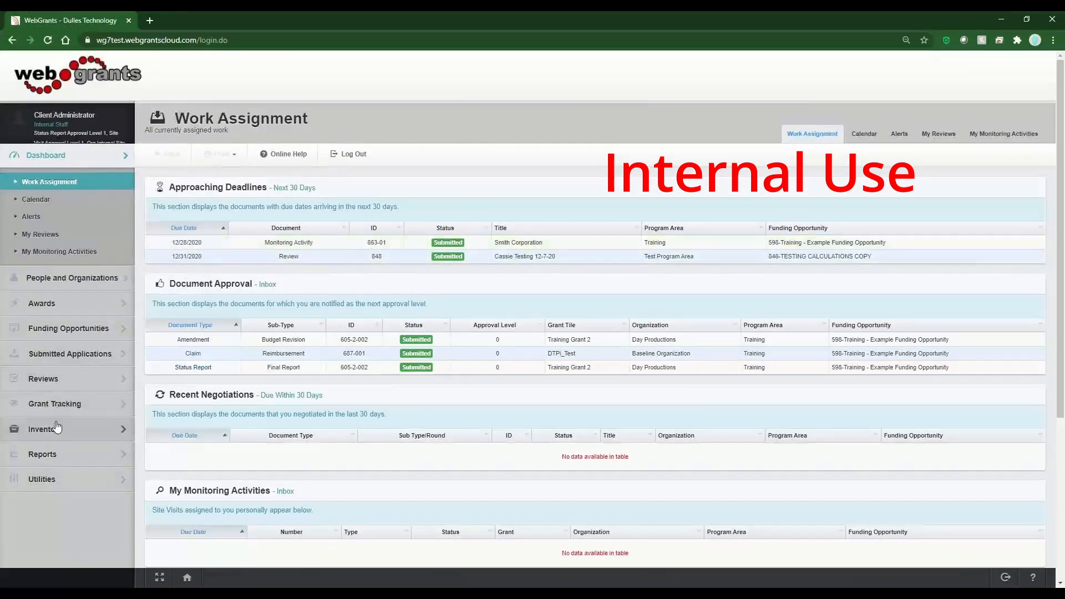
left_click(61, 458)
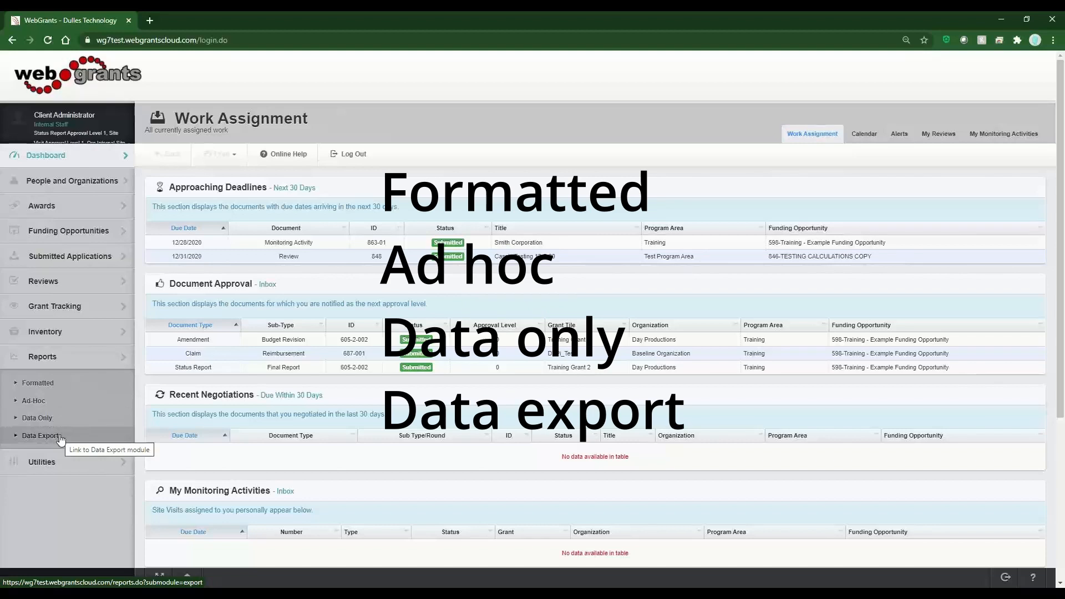
left_click(53, 387)
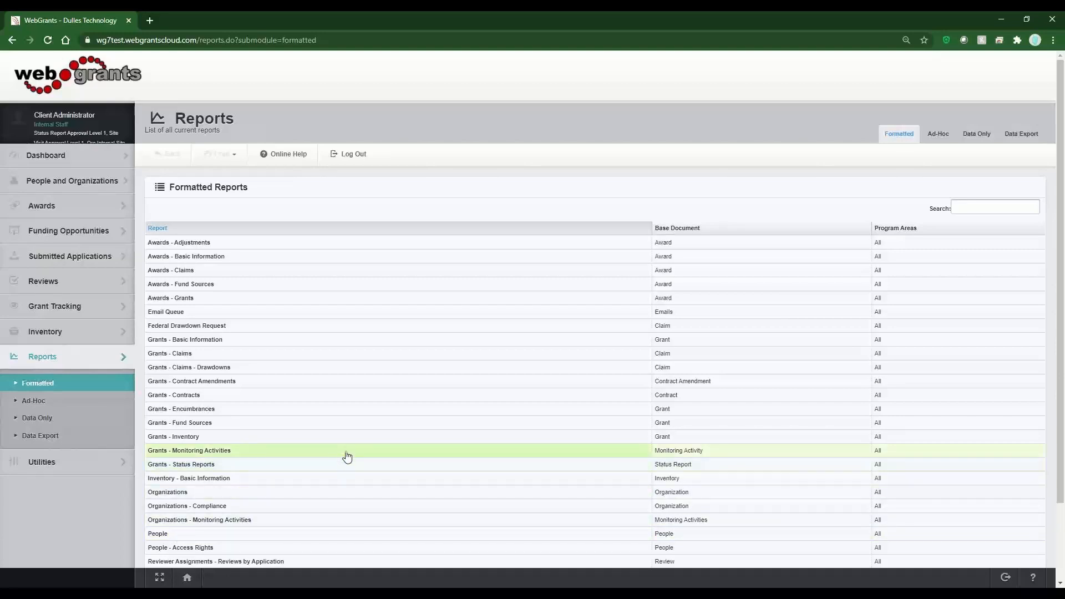
scroll(348, 455, "down", 1)
scroll(348, 454, "down", 2)
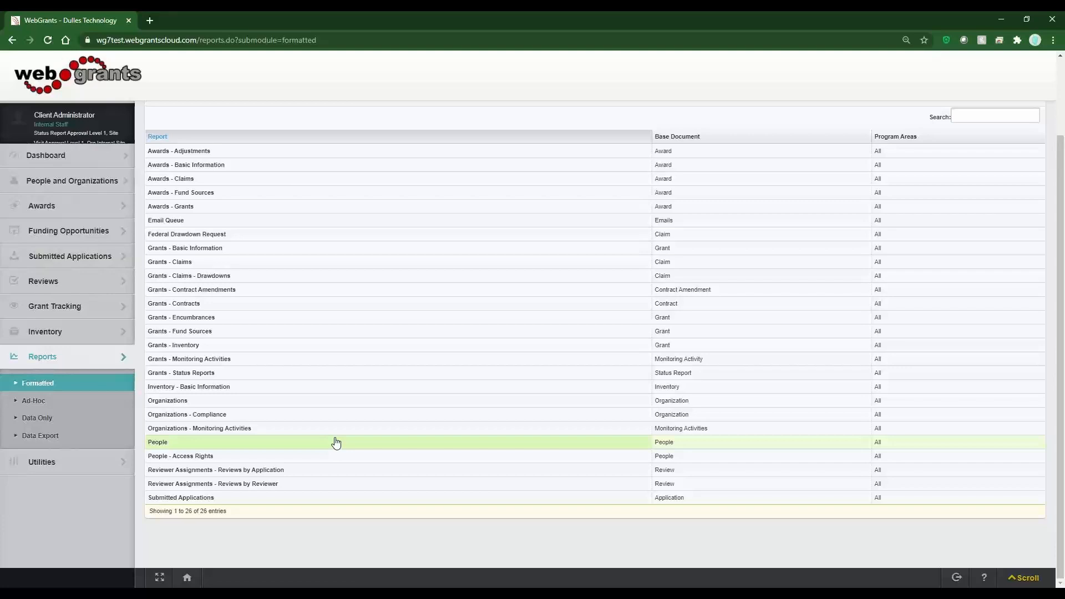
left_click(232, 503)
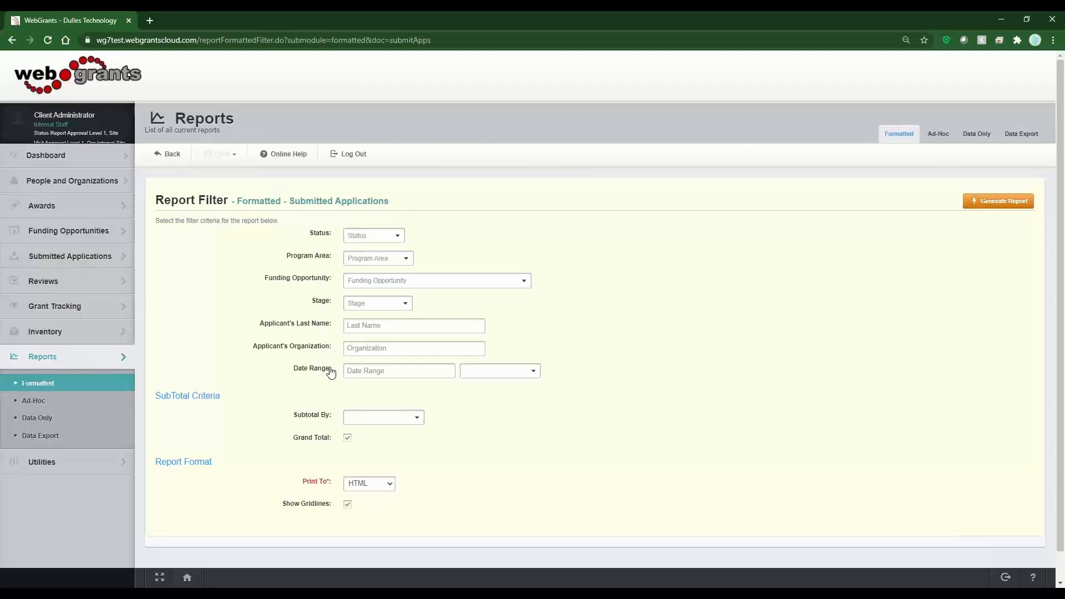
Step: Examine the options offered by the Status, Program Area, Funding Opportunity, Stage and date type filters
left_click(391, 241)
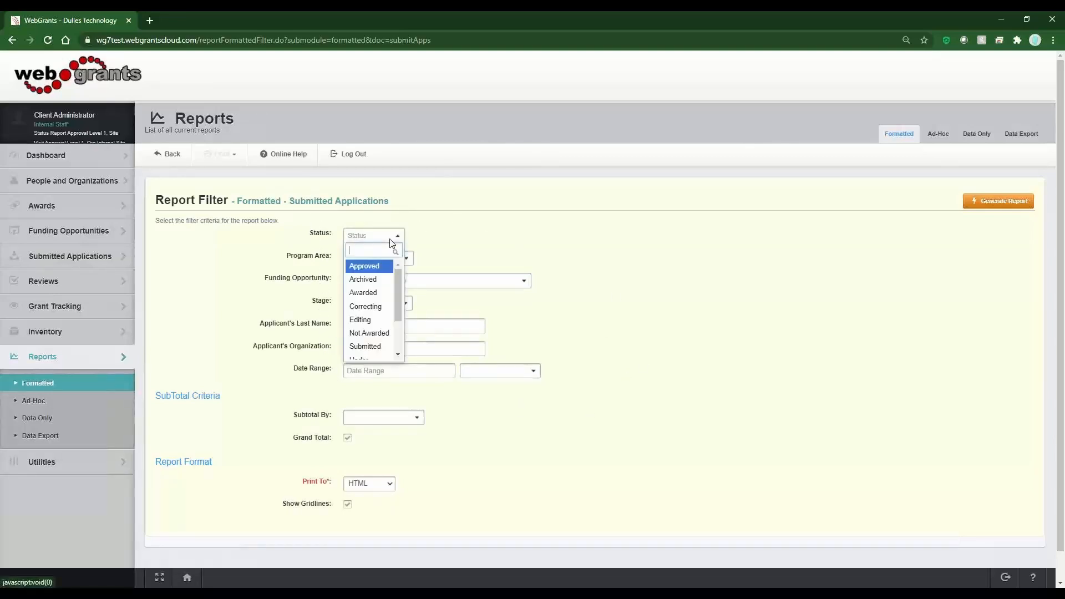
left_click(391, 240)
left_click(396, 259)
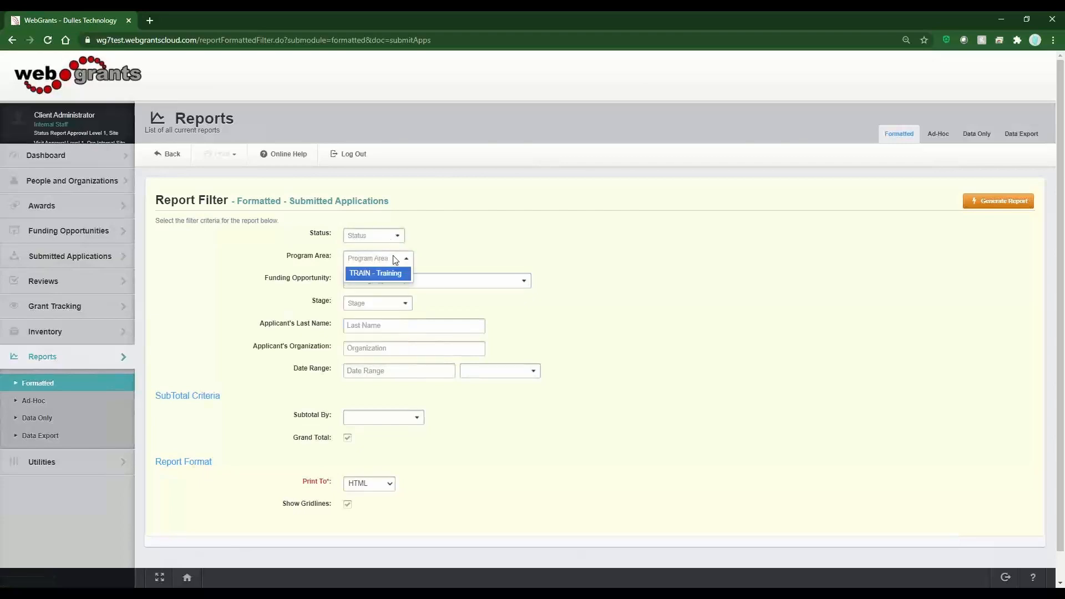
left_click(397, 260)
left_click(527, 281)
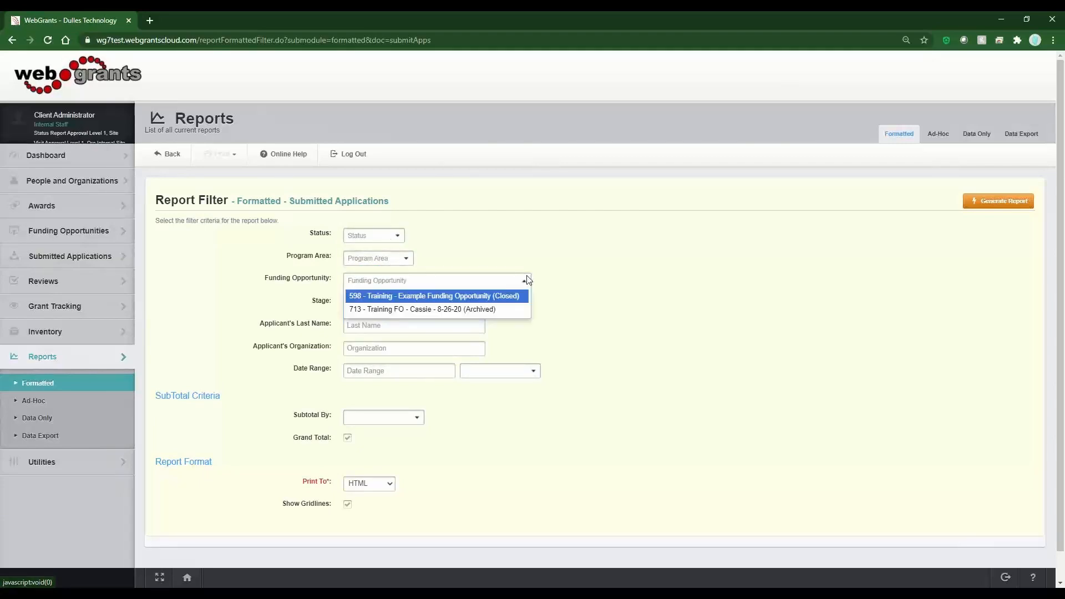
left_click(528, 281)
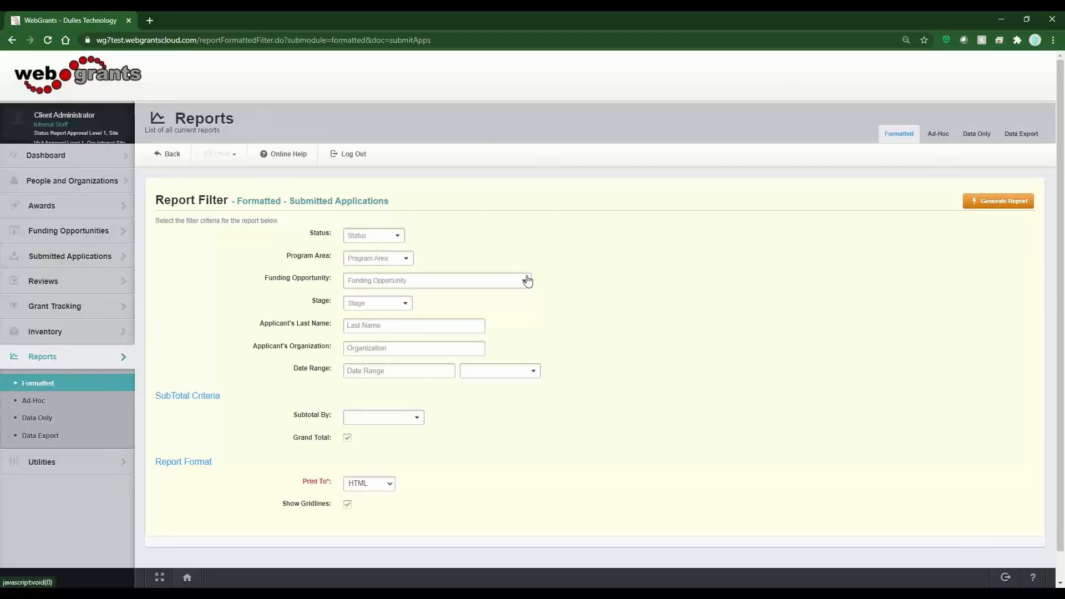
left_click(402, 302)
left_click(402, 303)
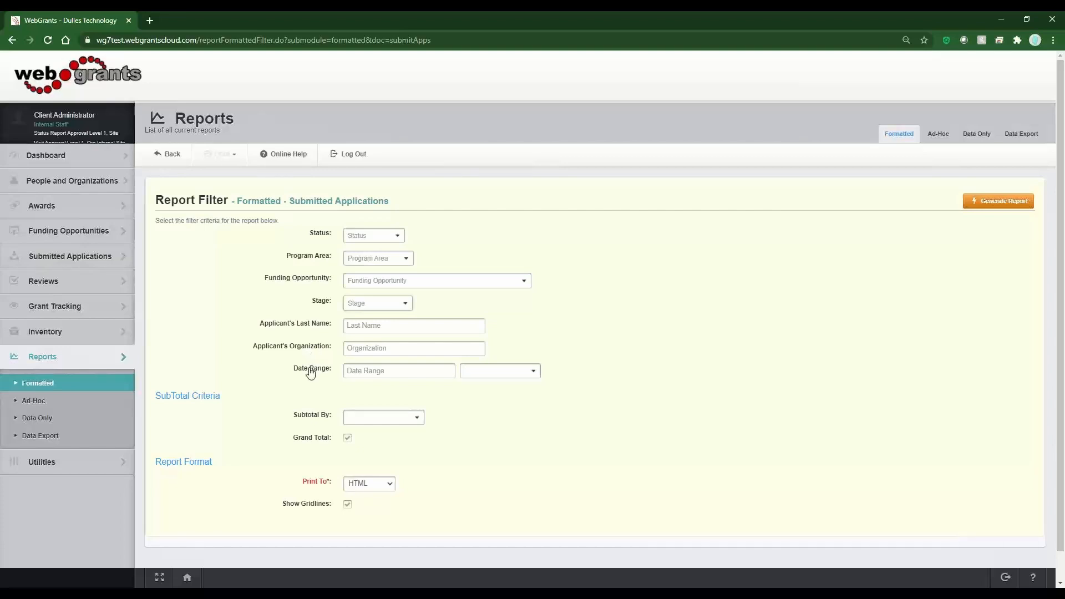
left_click(533, 372)
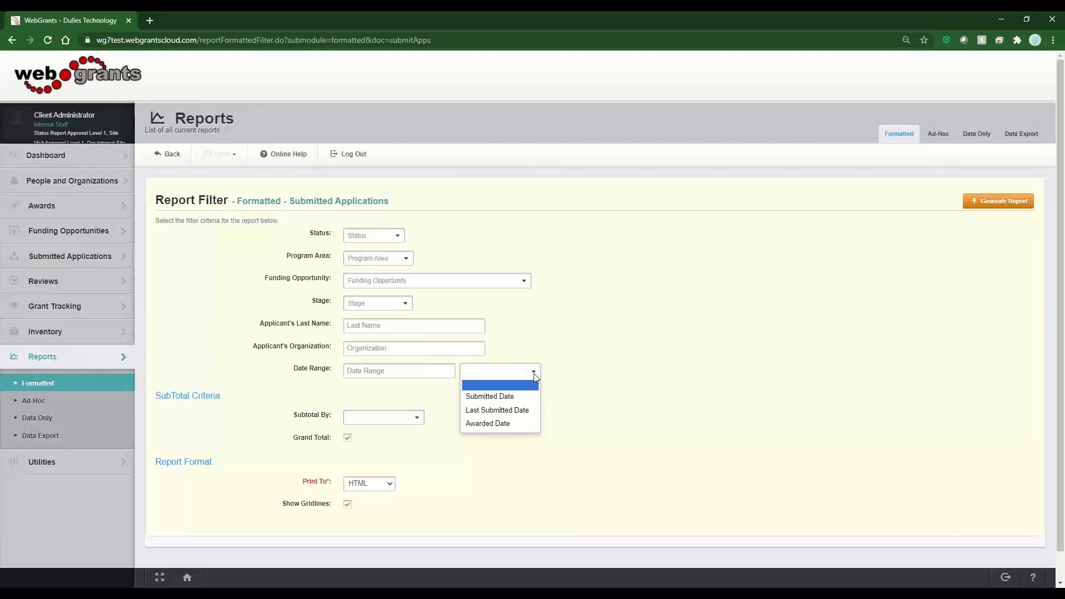
left_click(379, 260)
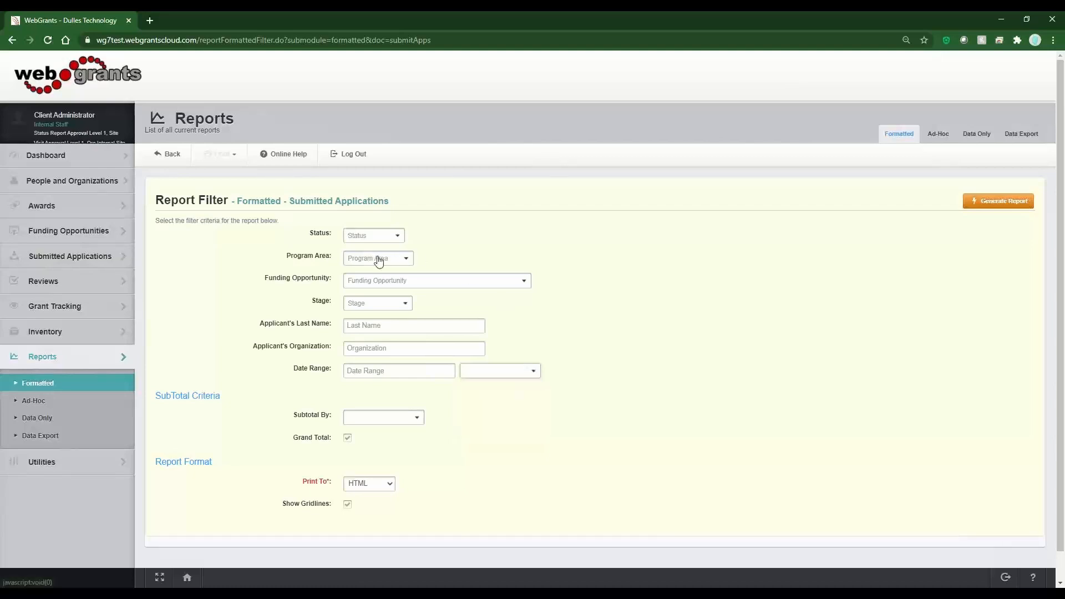
left_click(379, 259)
Step: Set the report's Status filter to Submitted
left_click(390, 239)
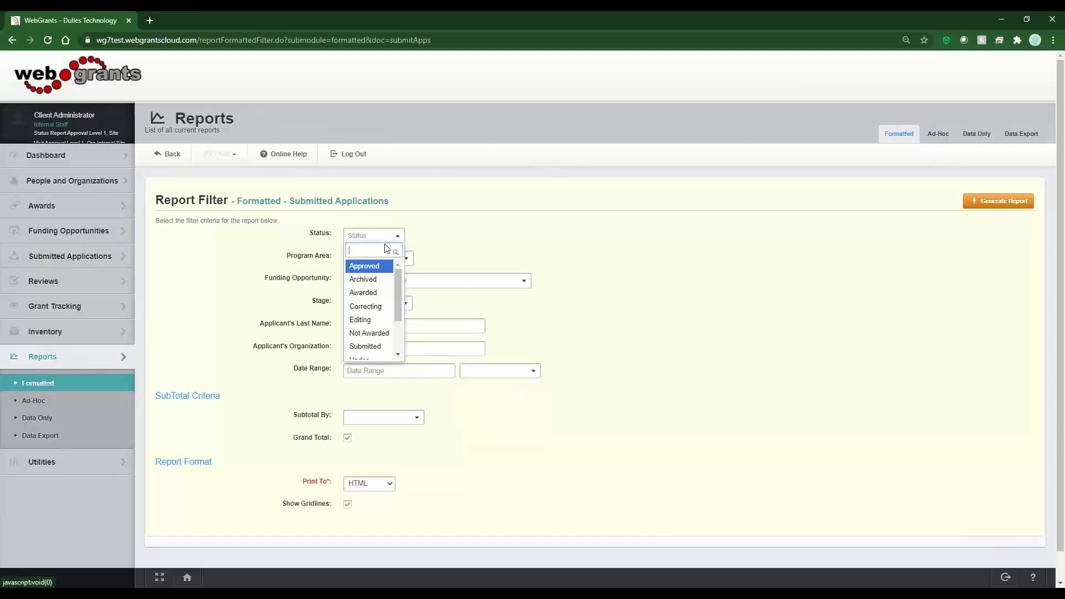
left_click(370, 346)
left_click(513, 371)
left_click(501, 397)
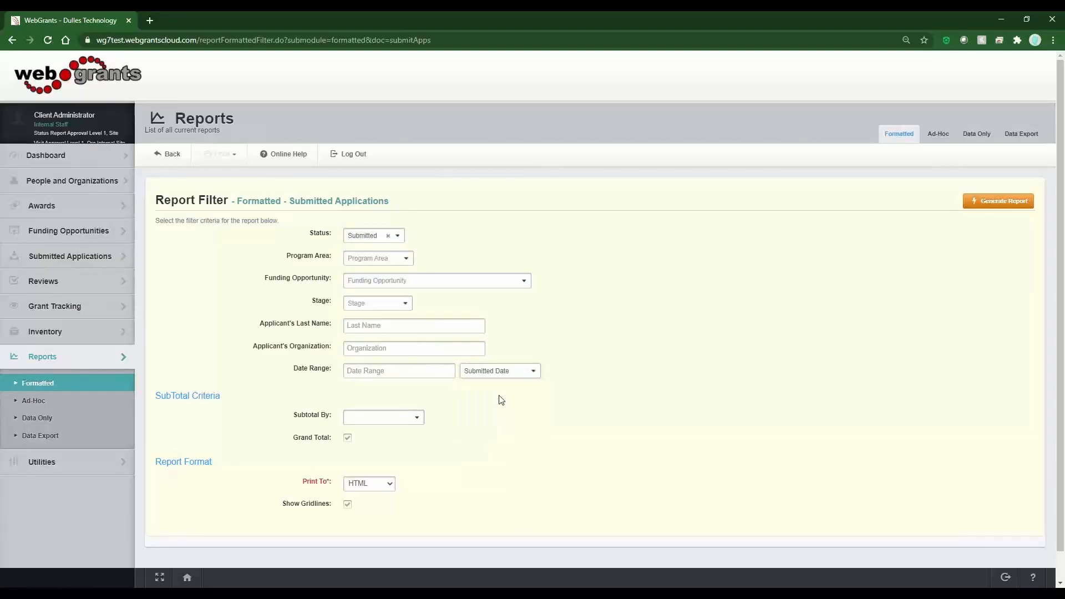
left_click(505, 379)
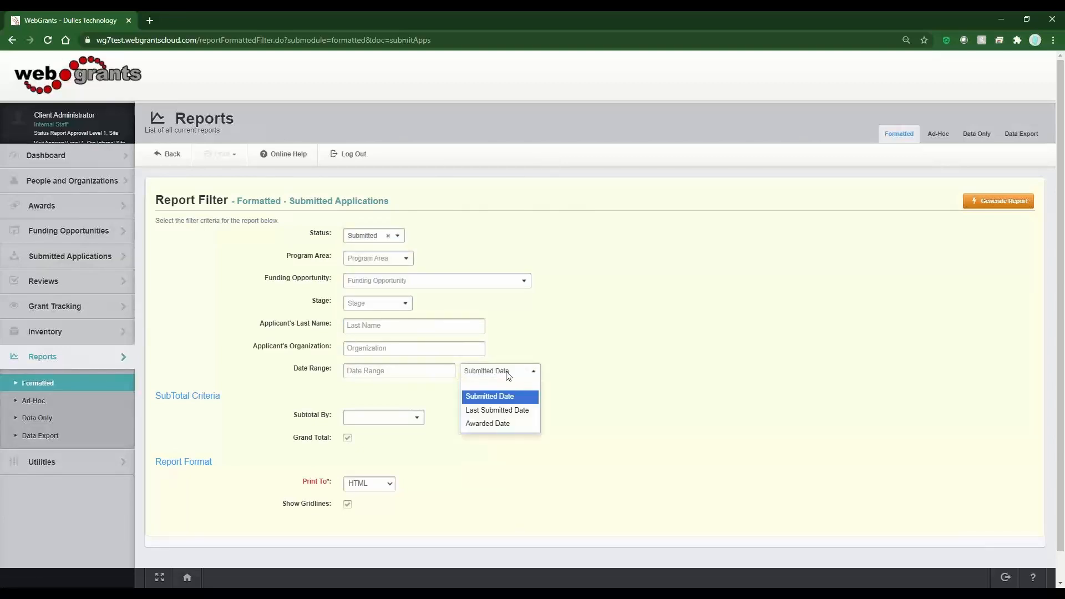
left_click(502, 384)
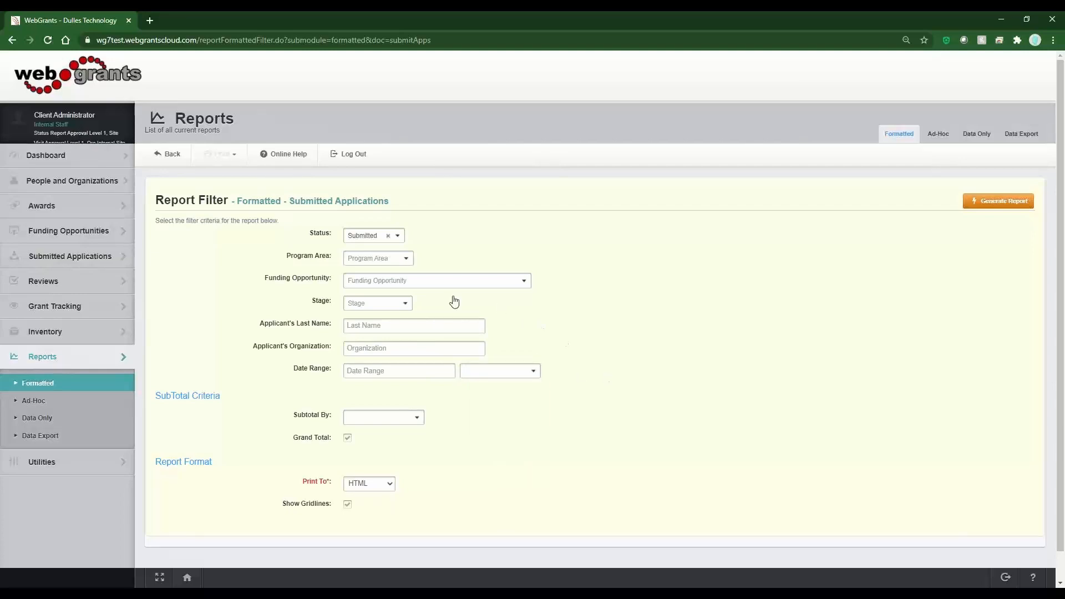
Step: Set the Program Area filter to TRAIN - Training and generate the Submitted Applications report
left_click(394, 258)
left_click(394, 273)
left_click(994, 203)
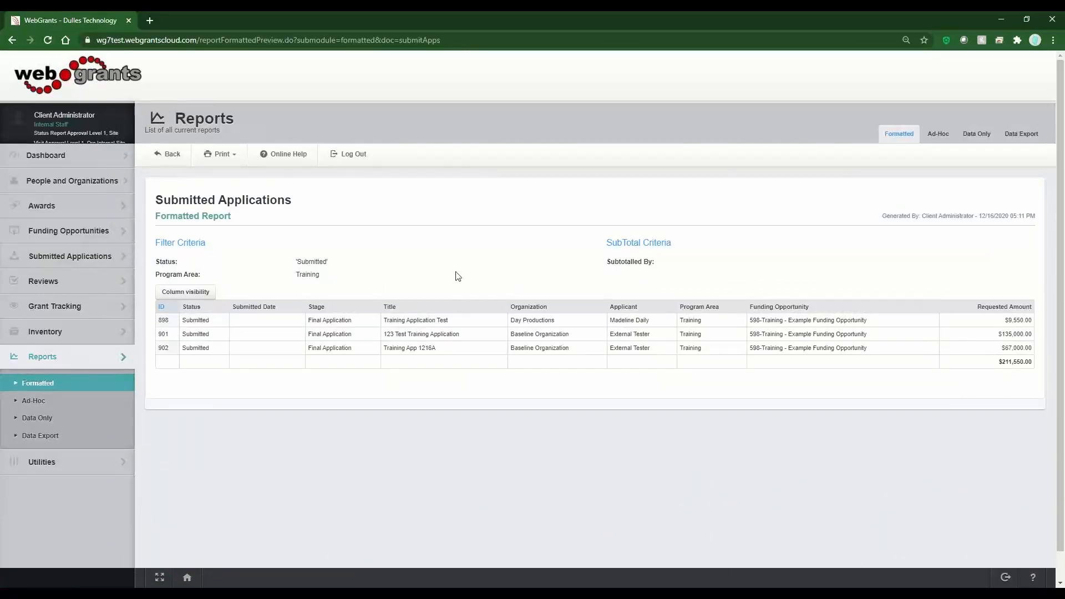
Step: Review the report's filter criteria and hide the Stage and Title columns from the results table
left_click_drag(331, 265, 293, 264)
left_click(339, 270)
left_click(205, 295)
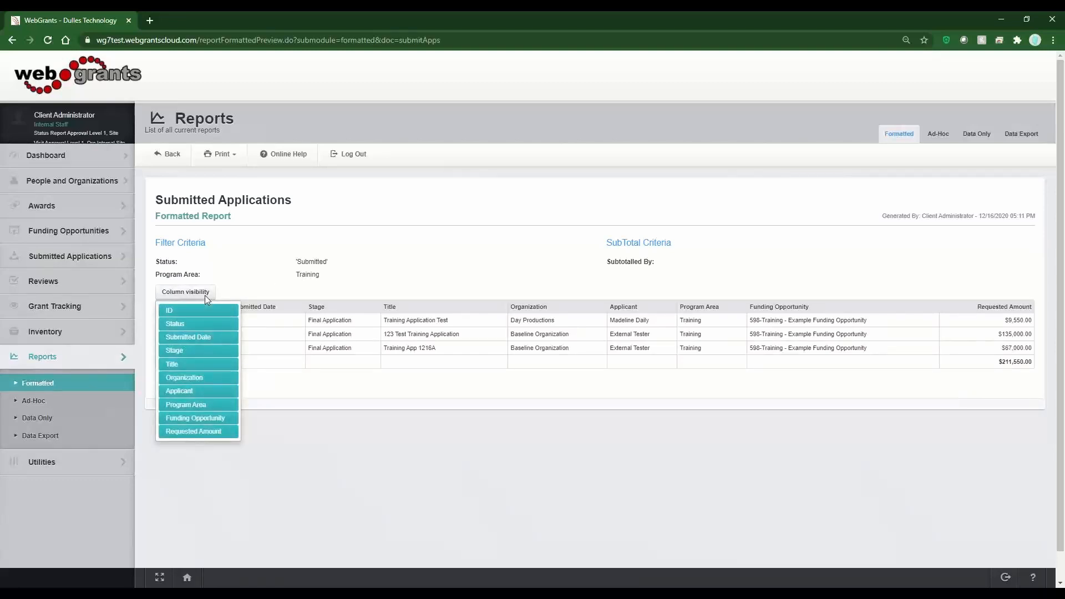
left_click(183, 348)
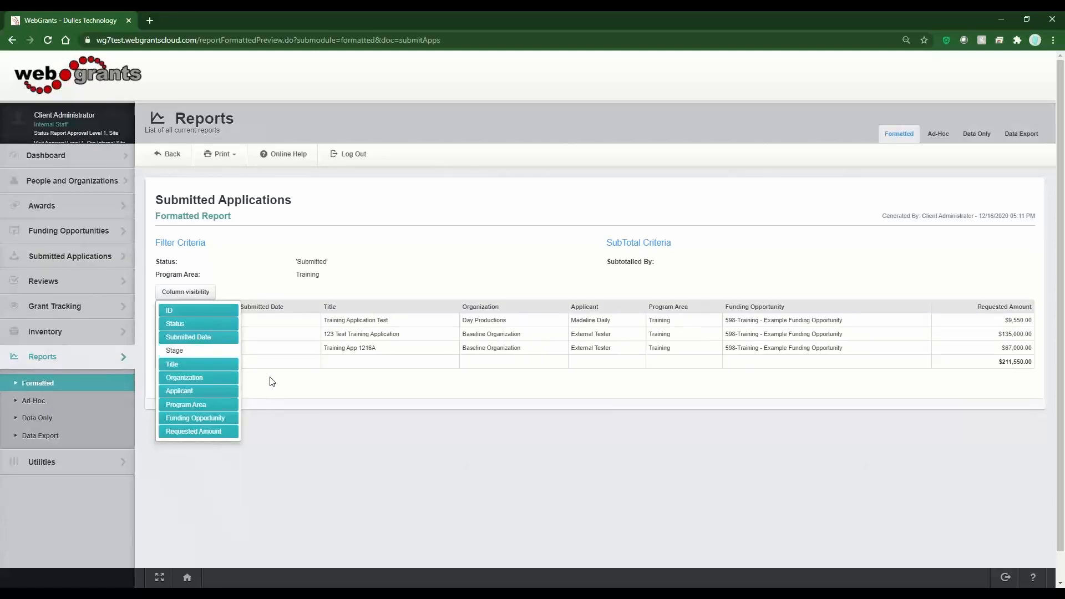
left_click(200, 363)
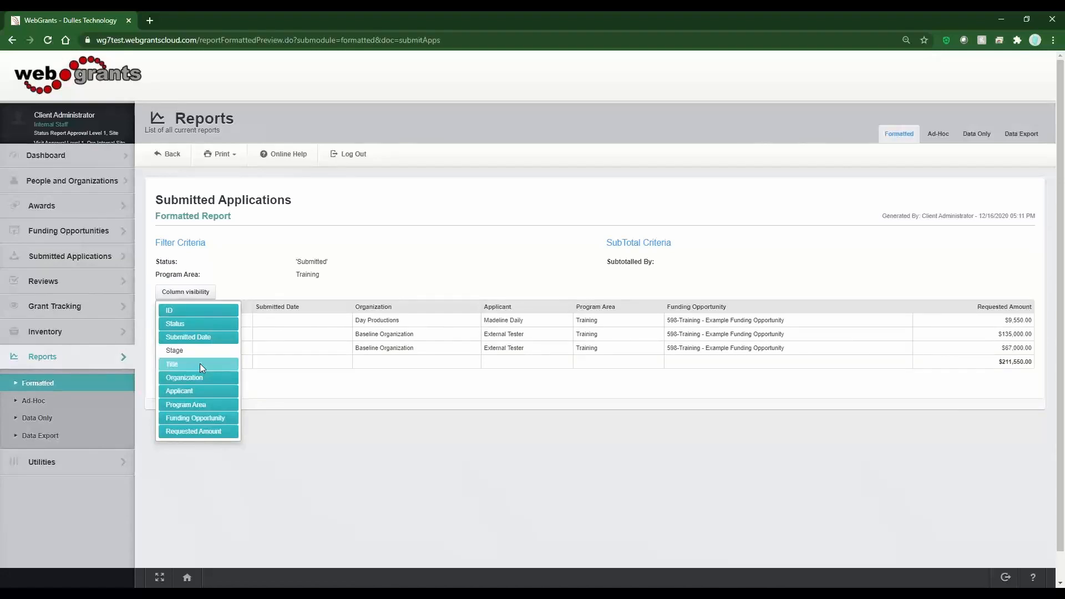
left_click(372, 261)
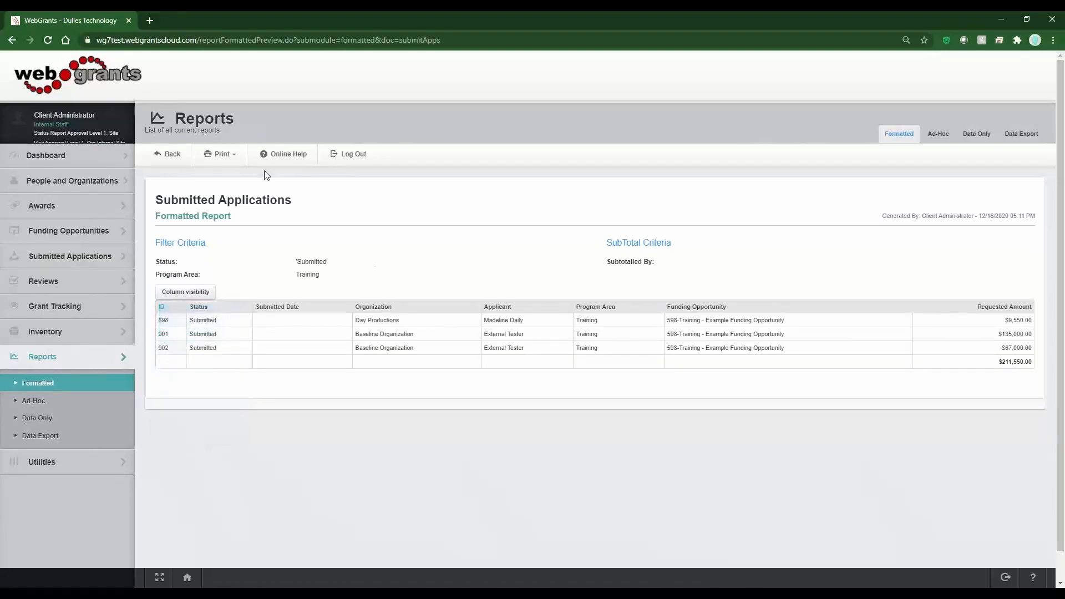
Step: Print the Submitted Applications report to PDF, view it and return to the report page
left_click(234, 161)
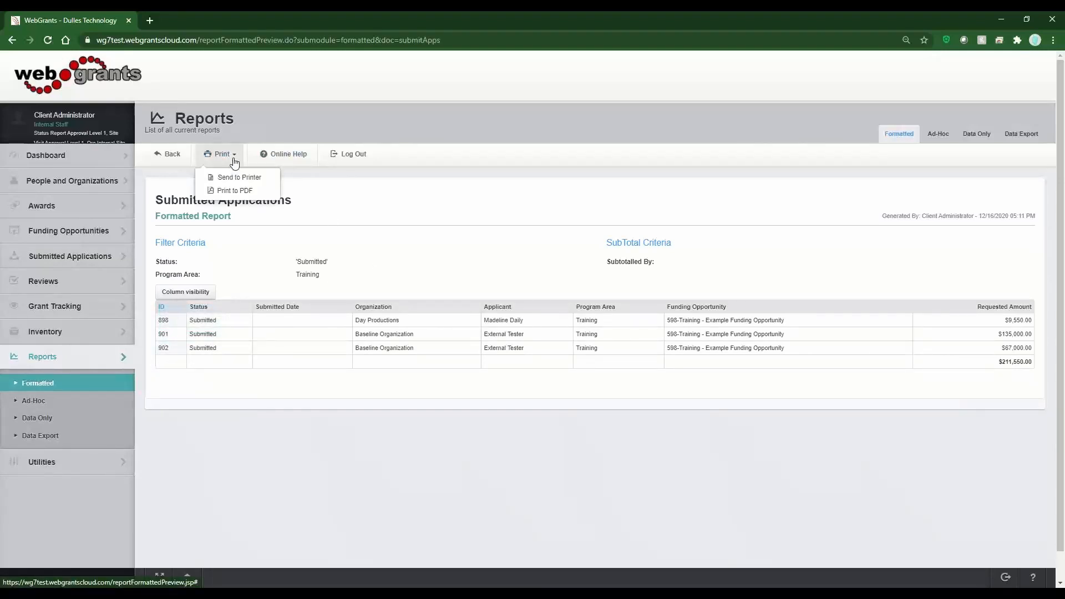
left_click(253, 196)
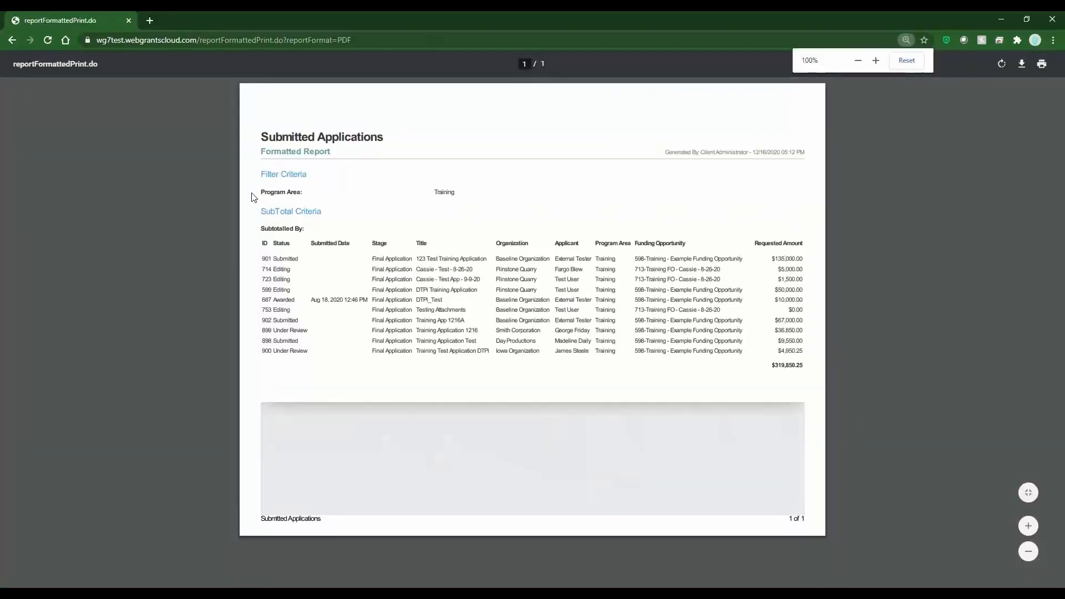
left_click(12, 40)
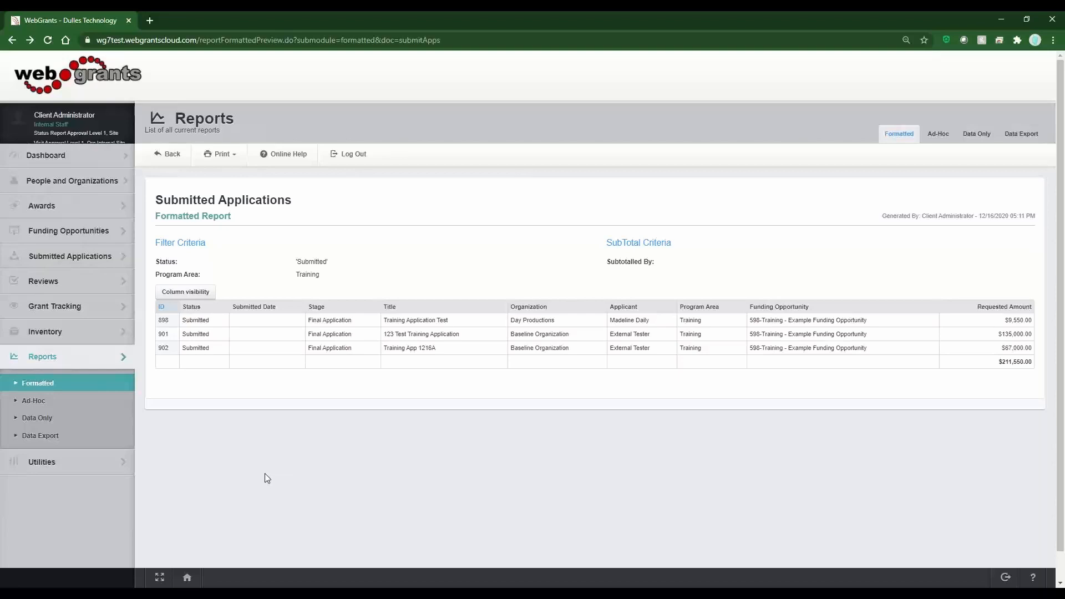
Step: Look over the list of formatted reports again, and start a new report under the ad-hoc reports
left_click(72, 383)
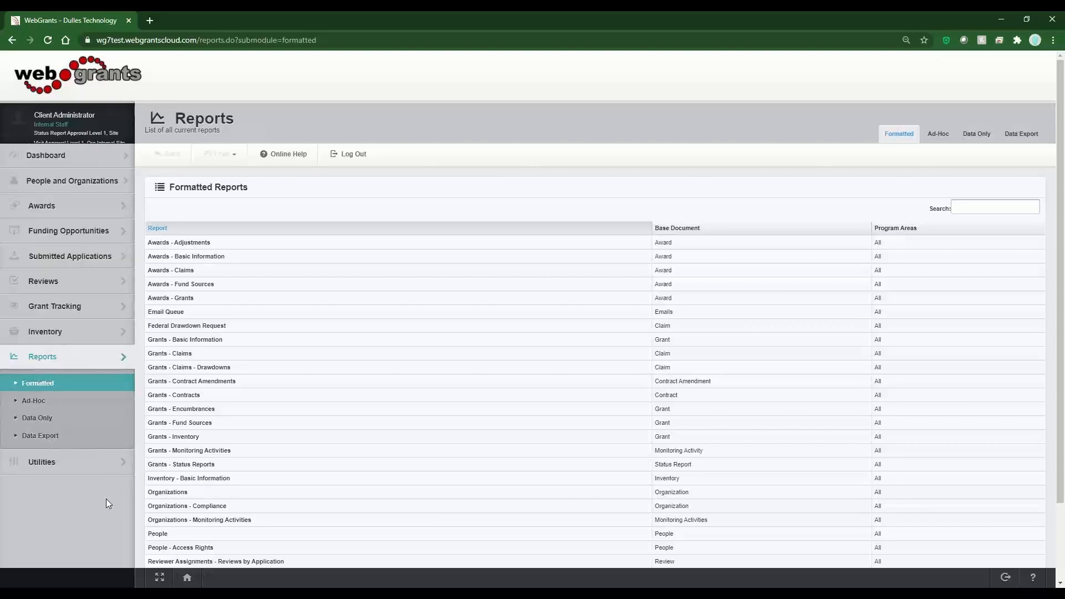
scroll(106, 499, "down", 2)
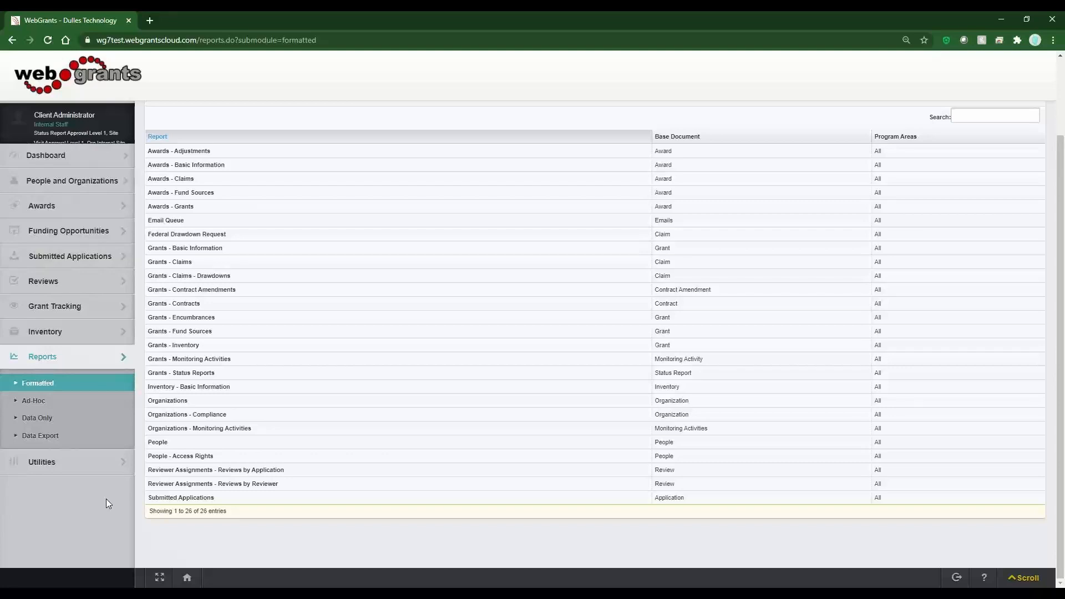
left_click(46, 405)
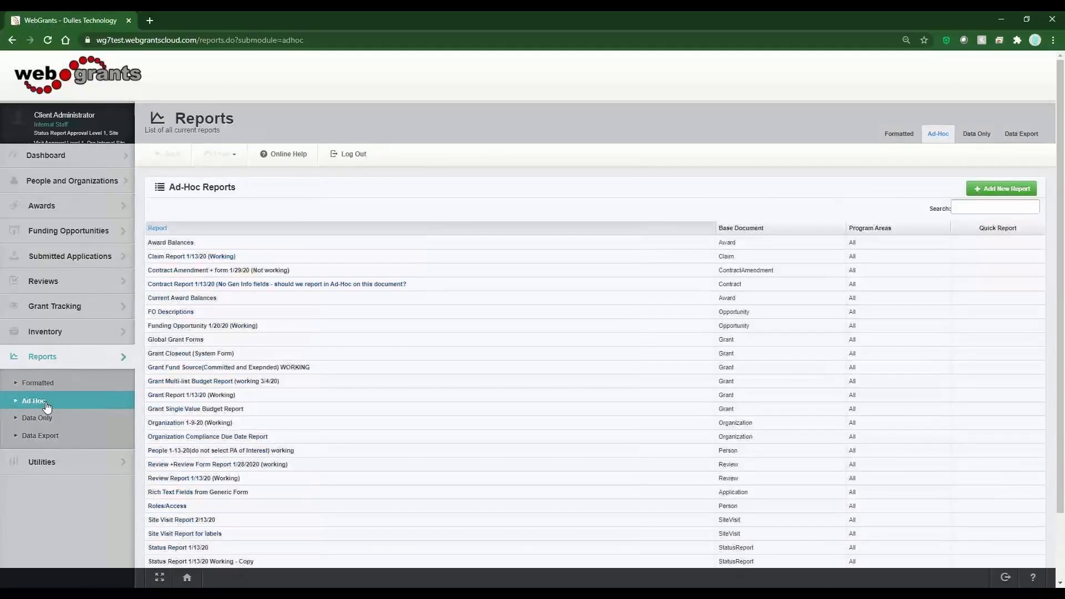
left_click(974, 190)
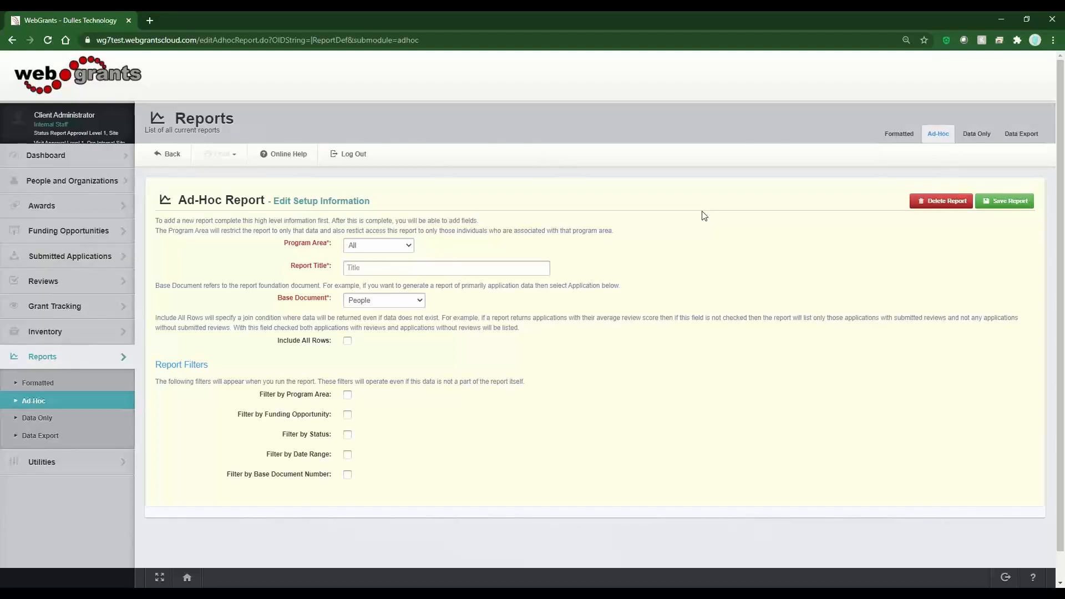
Step: Set the new ad-hoc report's Program Area to TRAIN - Training
left_click(402, 246)
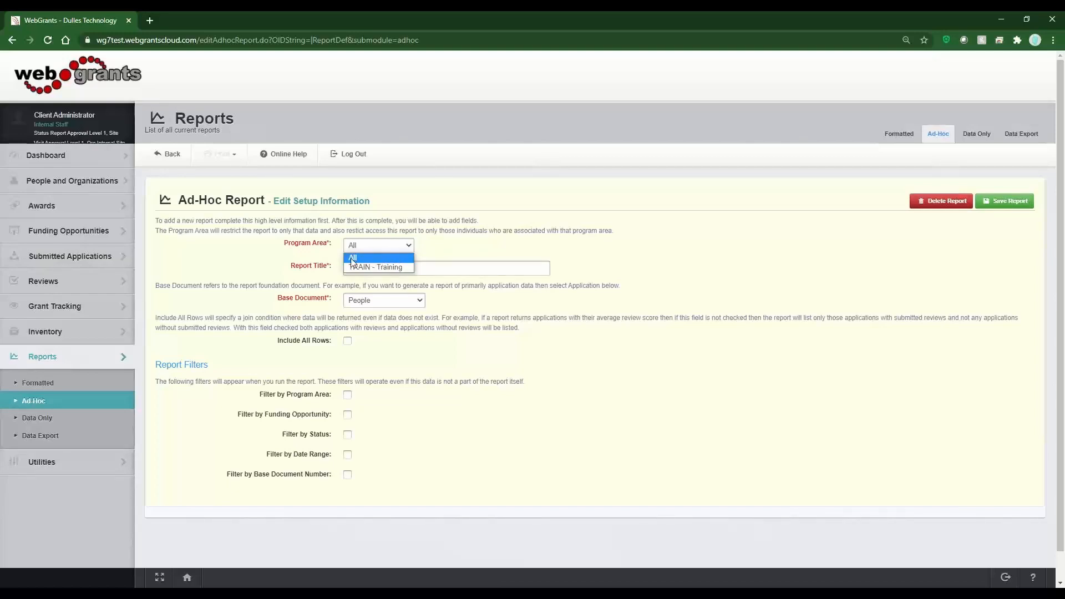
left_click(449, 252)
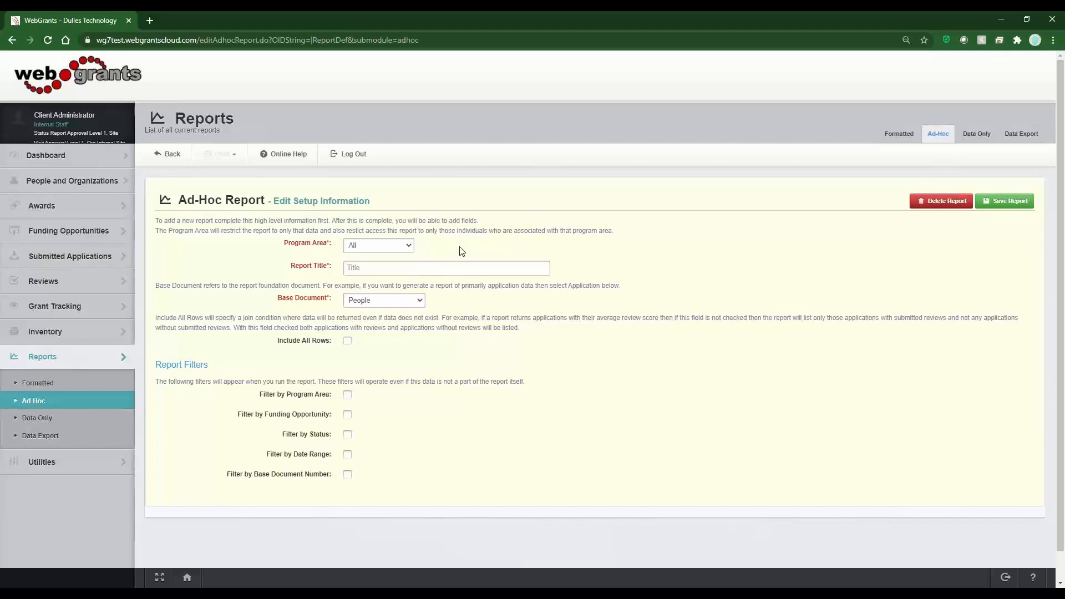
left_click(404, 248)
left_click(399, 265)
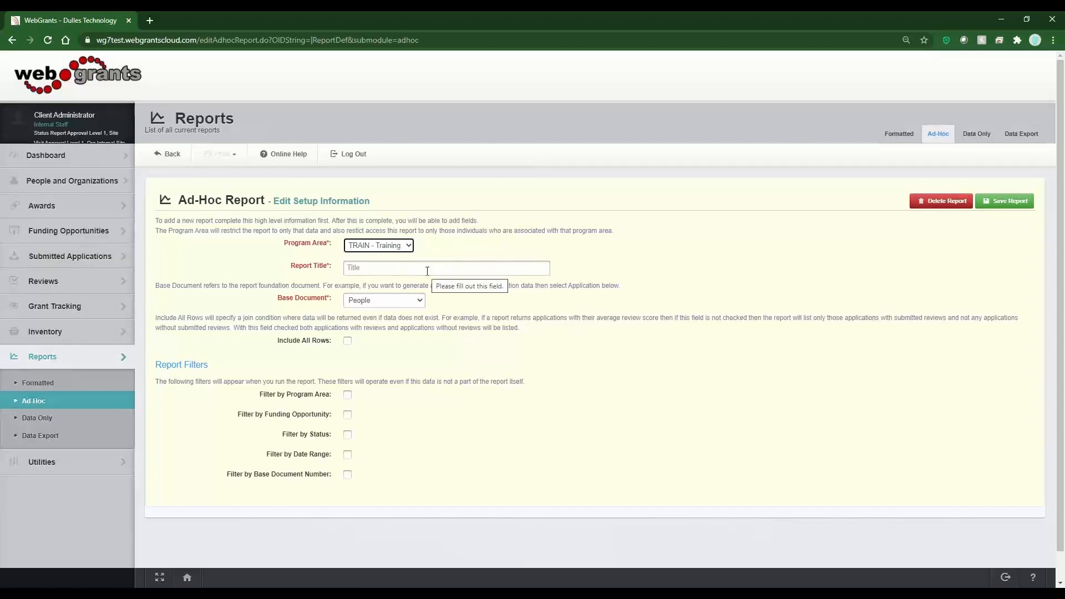
Step: Title the ad-hoc report "Ad-Hoc Test Report for Training - Applications"
left_click(427, 271)
type("Ad-Hoc Test Report")
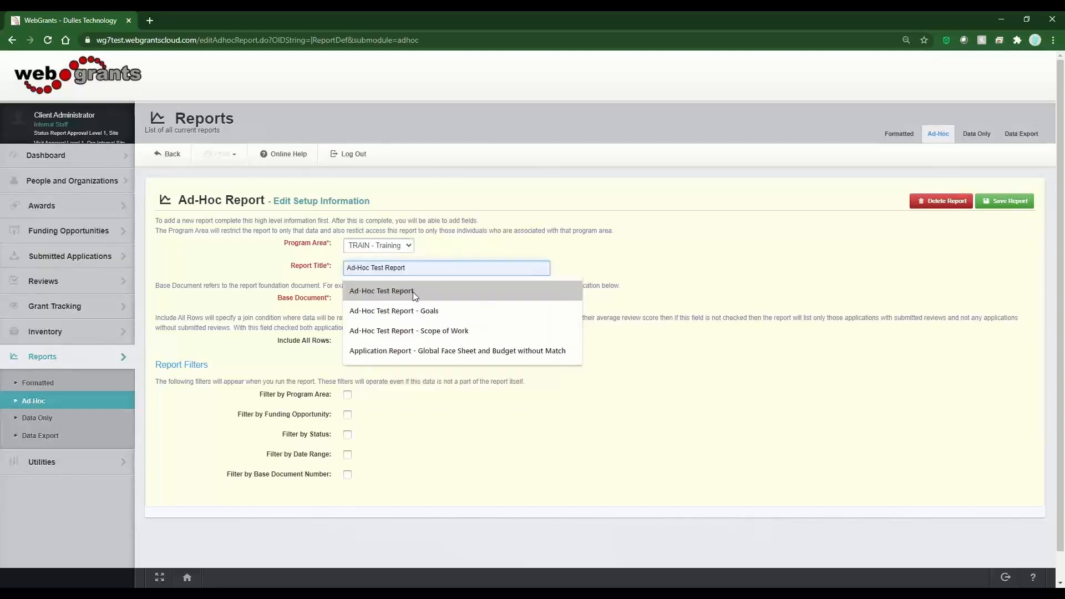
left_click(412, 291)
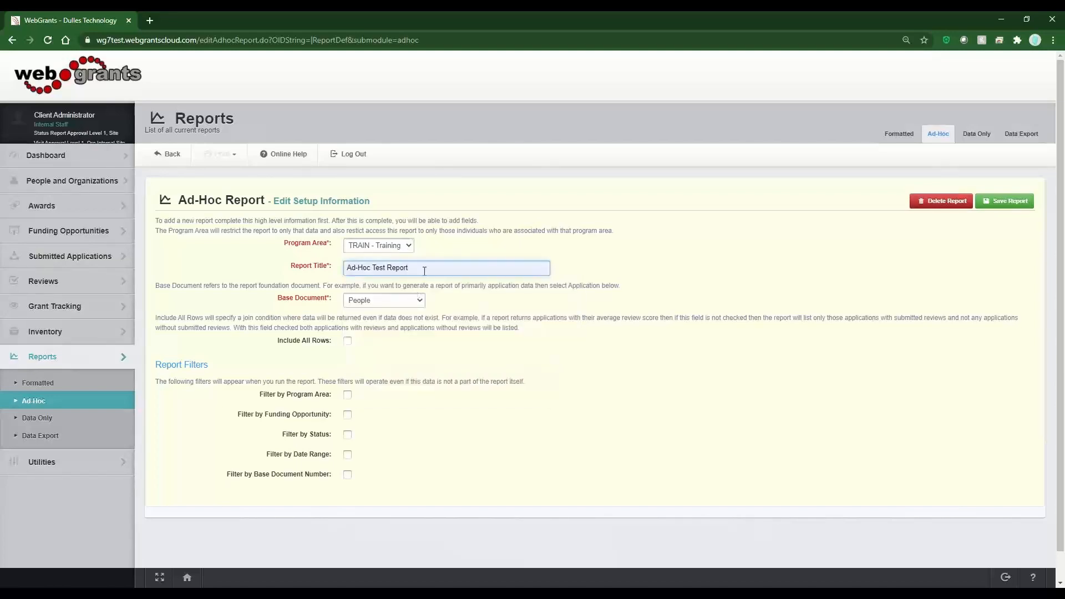
type("for Trai")
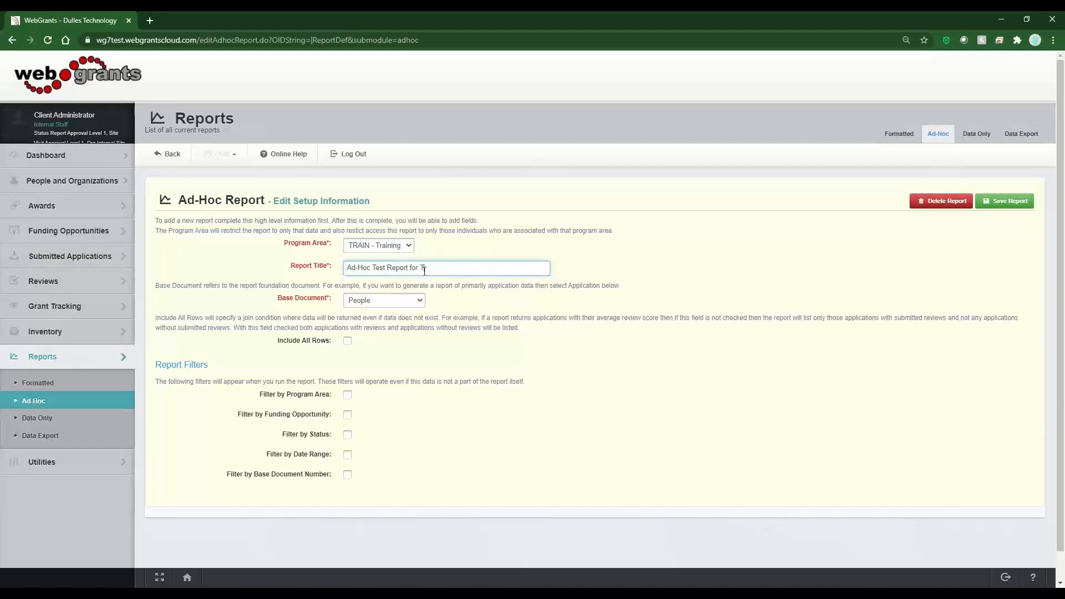
type("ning - Applications")
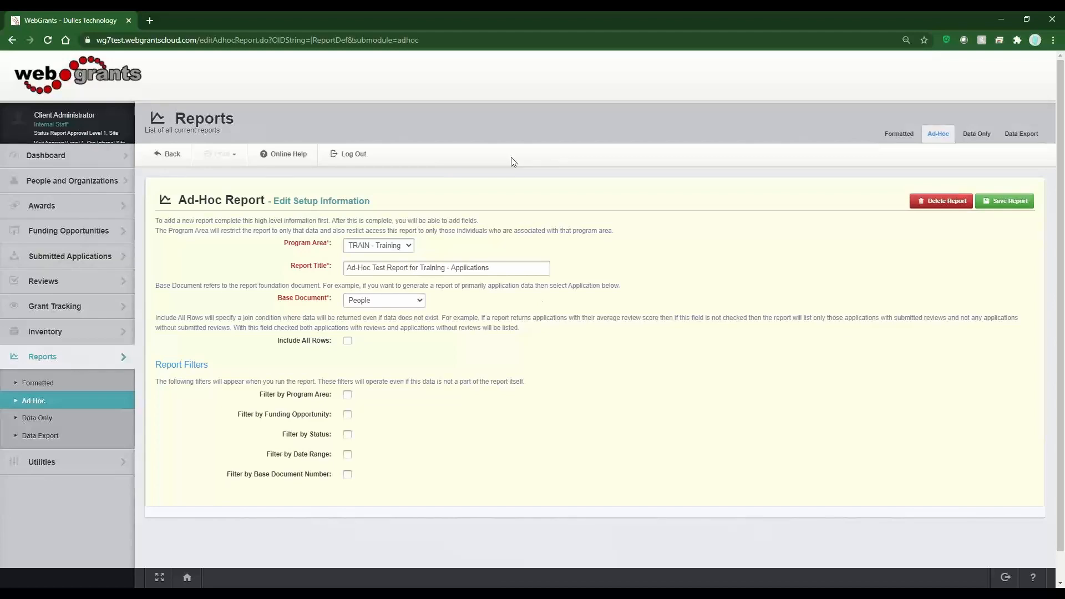
Step: Set the ad-hoc report's Base Document to Application and enable Include All Rows
left_click(411, 303)
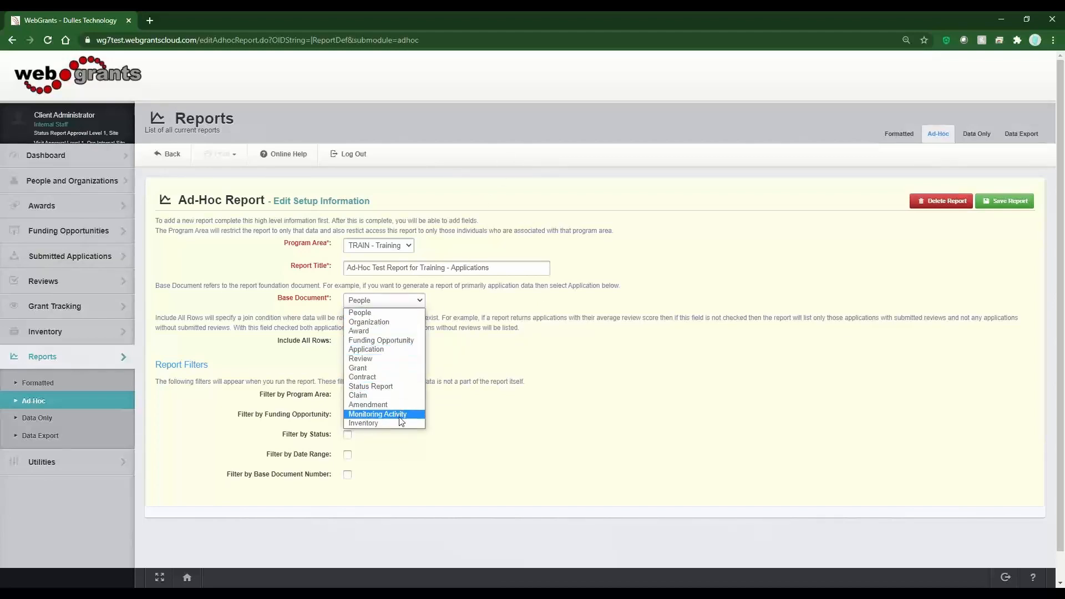
left_click(386, 355)
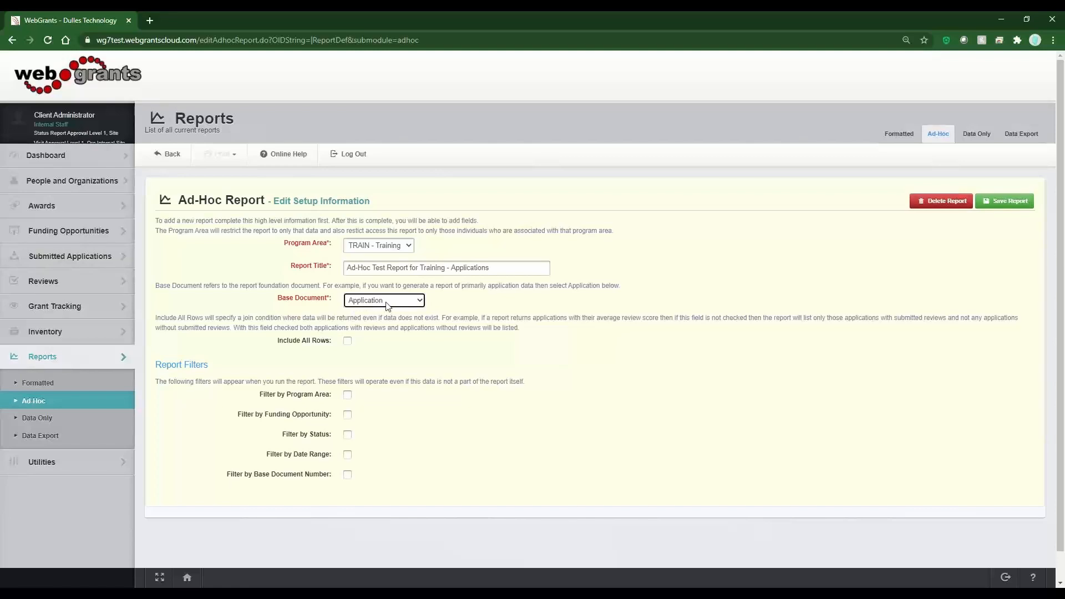
left_click(347, 341)
scroll(442, 398, "down", 1)
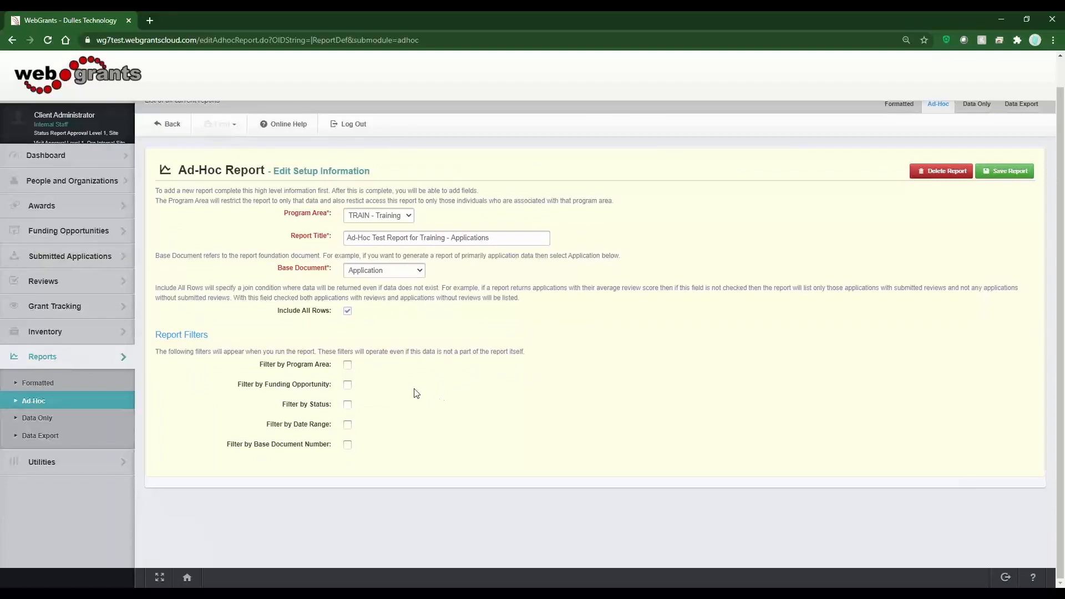
Step: Enable the report filters for Funding Opportunity, Status and Base Document Number, and save the ad-hoc report
left_click(348, 217)
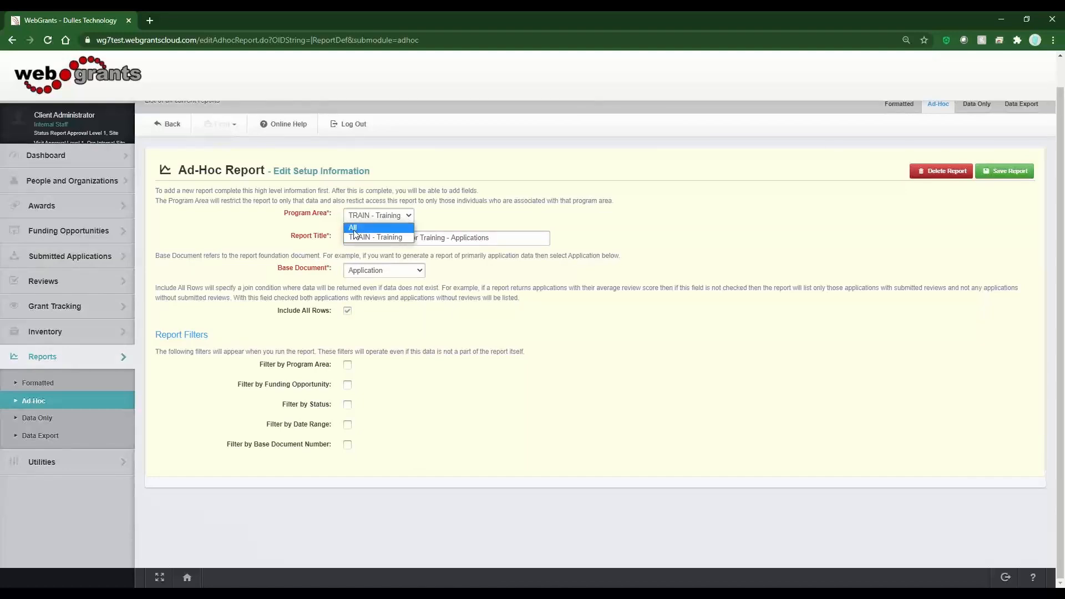
left_click(442, 382)
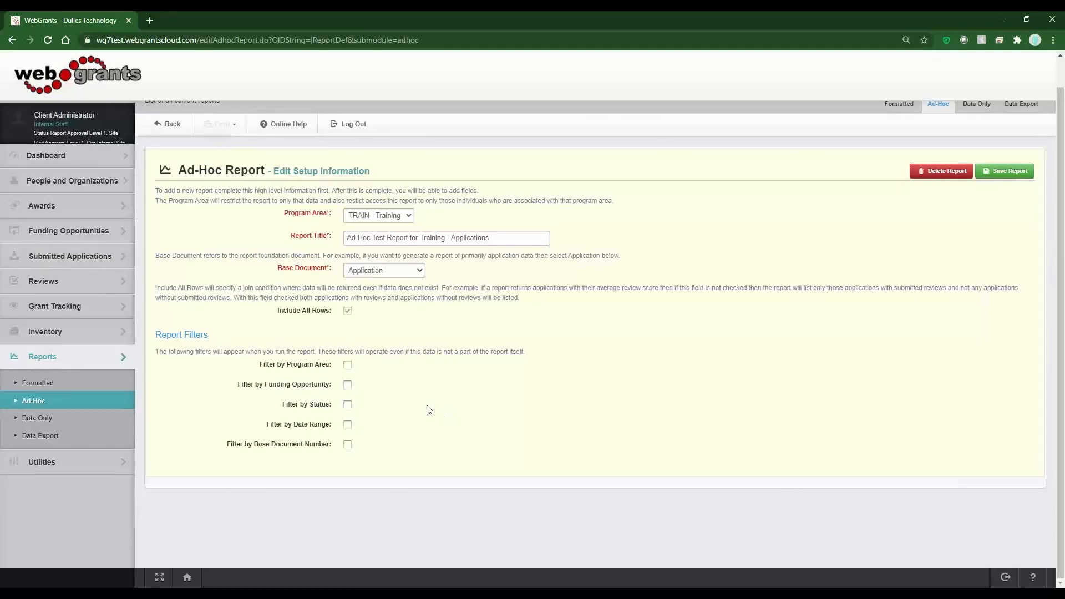
left_click(348, 385)
left_click(347, 410)
left_click_drag(331, 407, 309, 406)
left_click(381, 407)
left_click(348, 444)
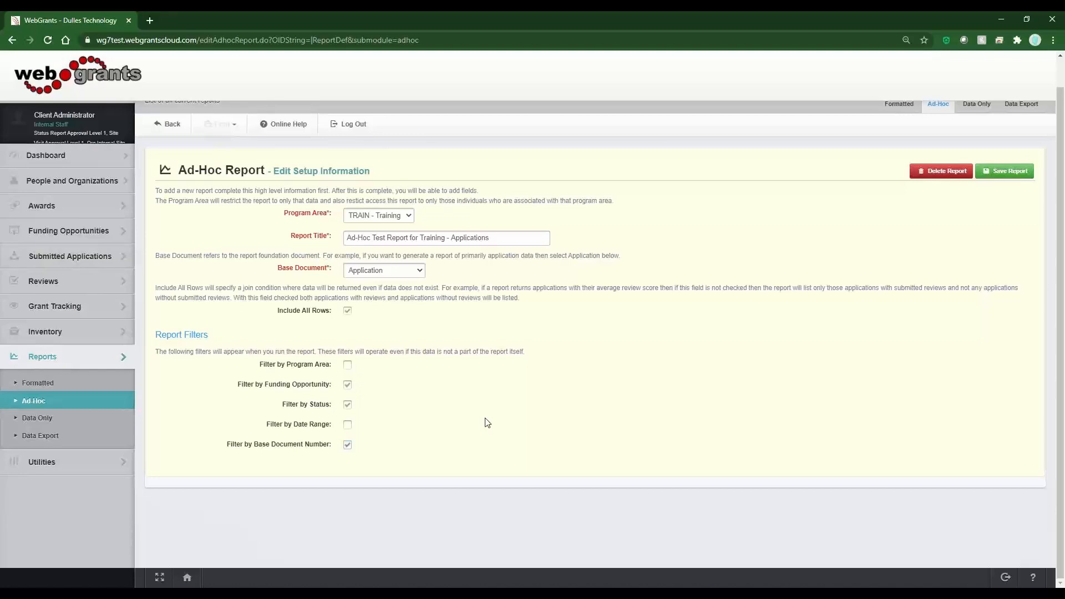
left_click(1009, 175)
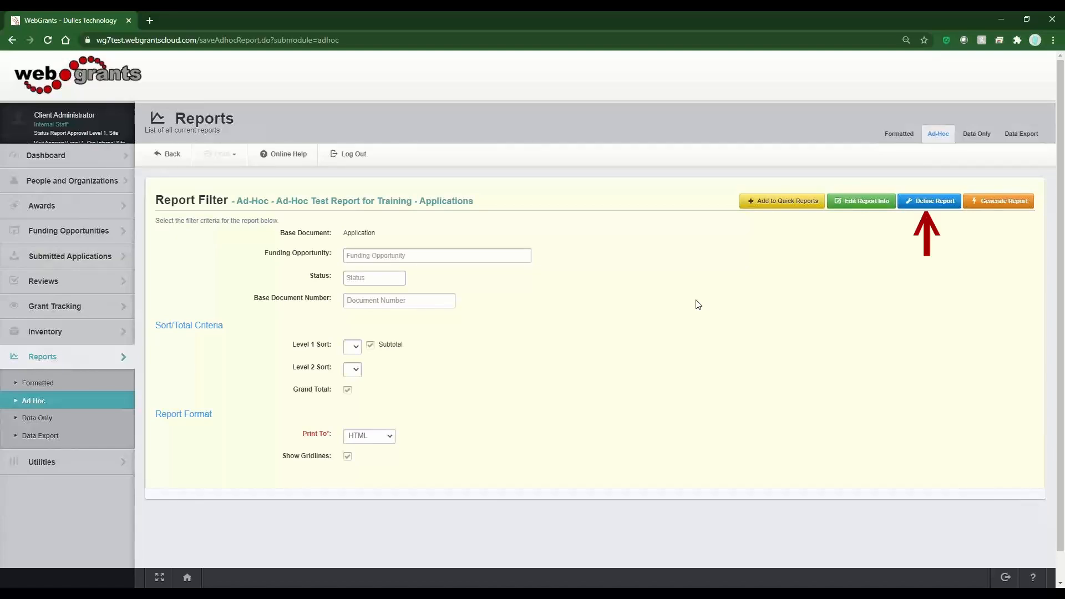
Step: Add the id, status and title fields from the Applications document's Application General Information form to the report definition
left_click(918, 205)
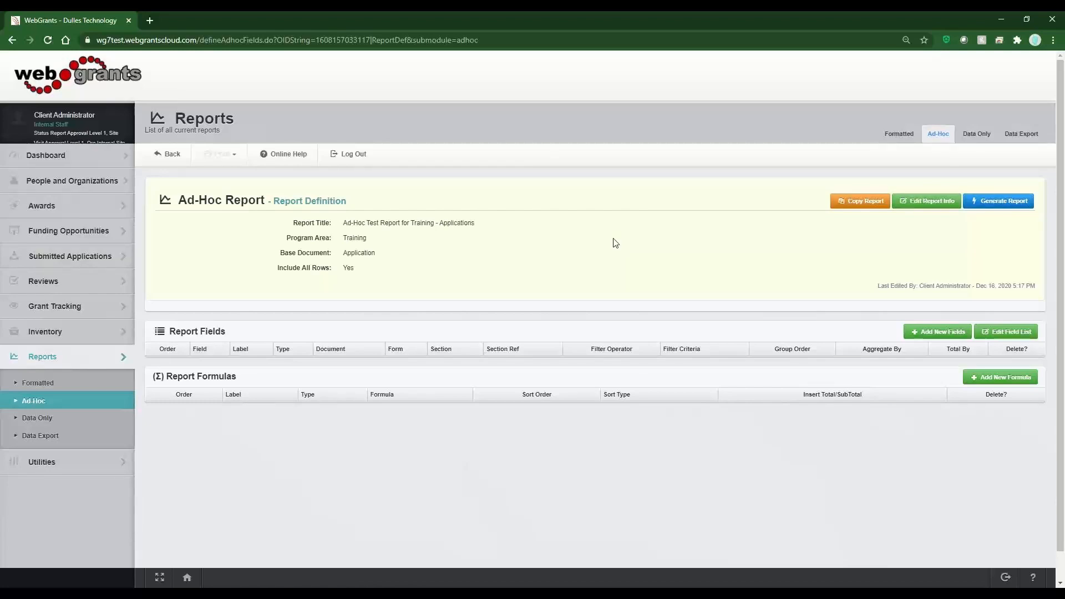
left_click(925, 333)
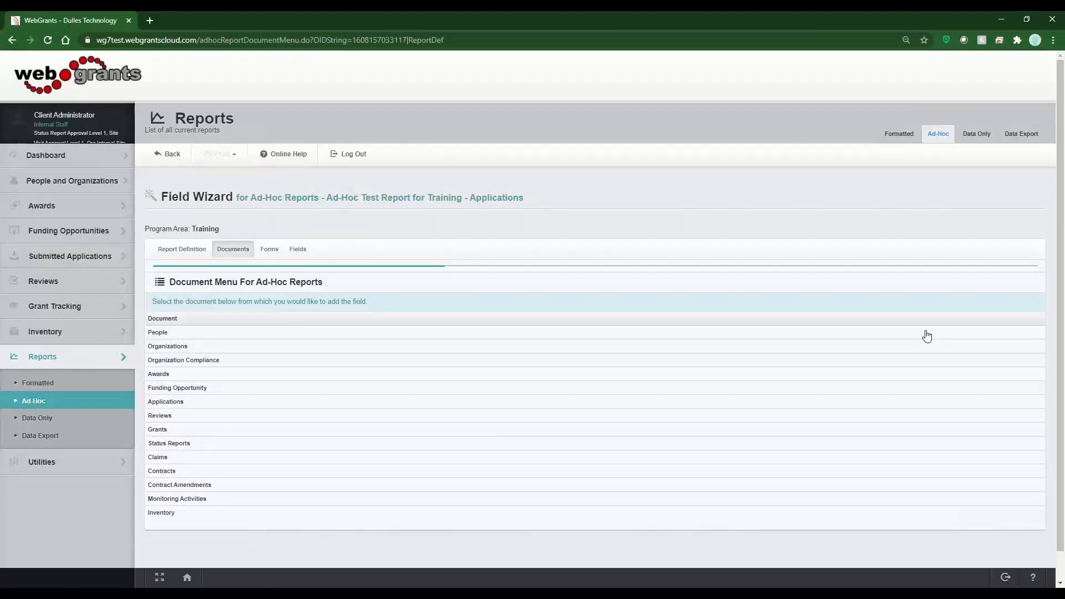
left_click(168, 406)
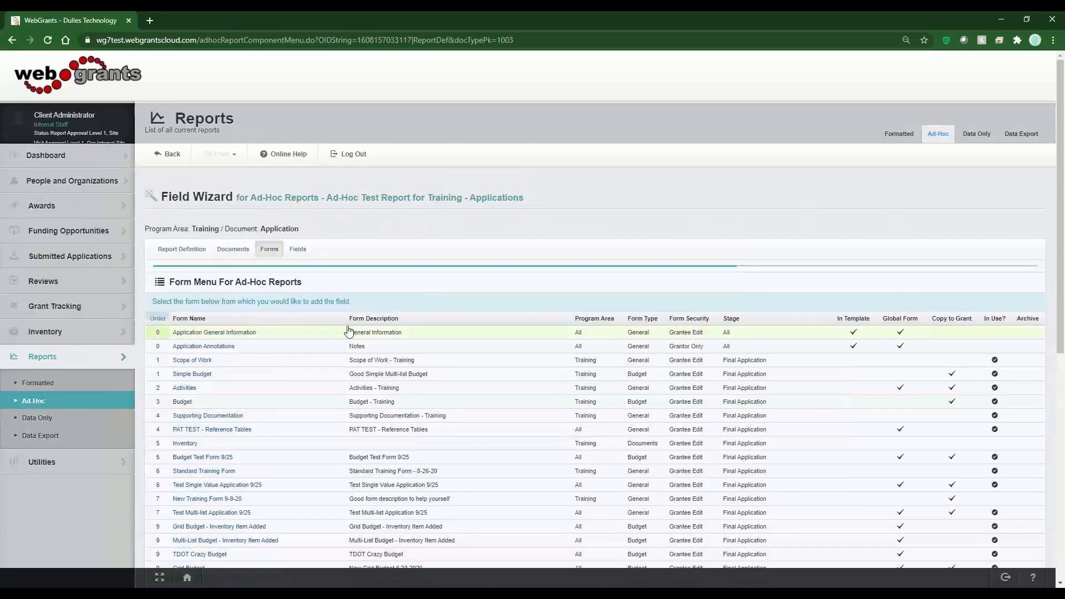
left_click(422, 335)
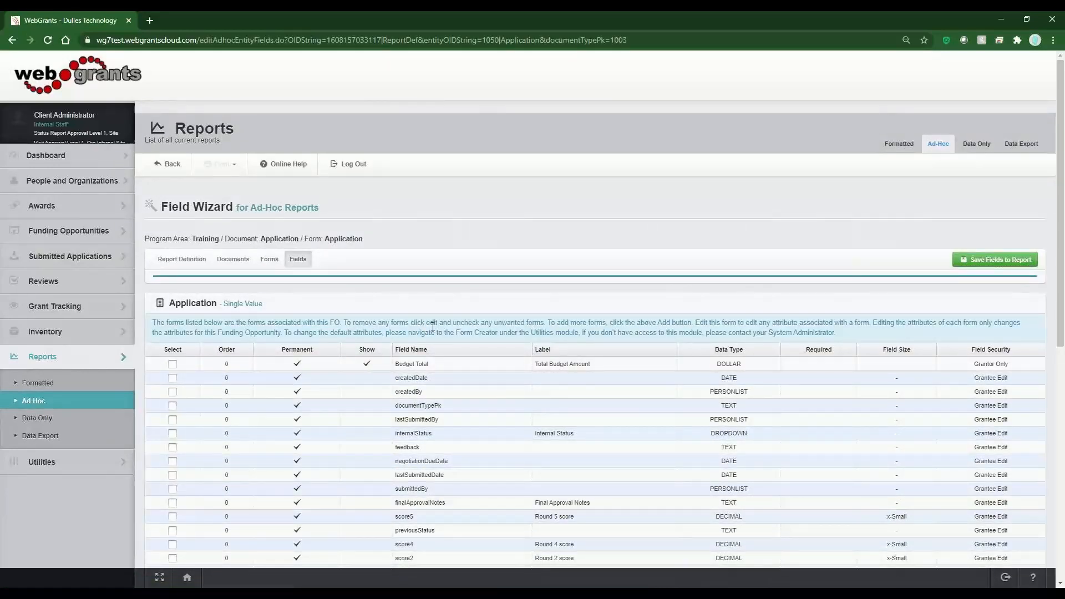
left_click_drag(220, 239, 192, 239)
left_click(388, 244)
scroll(386, 247, "down", 8)
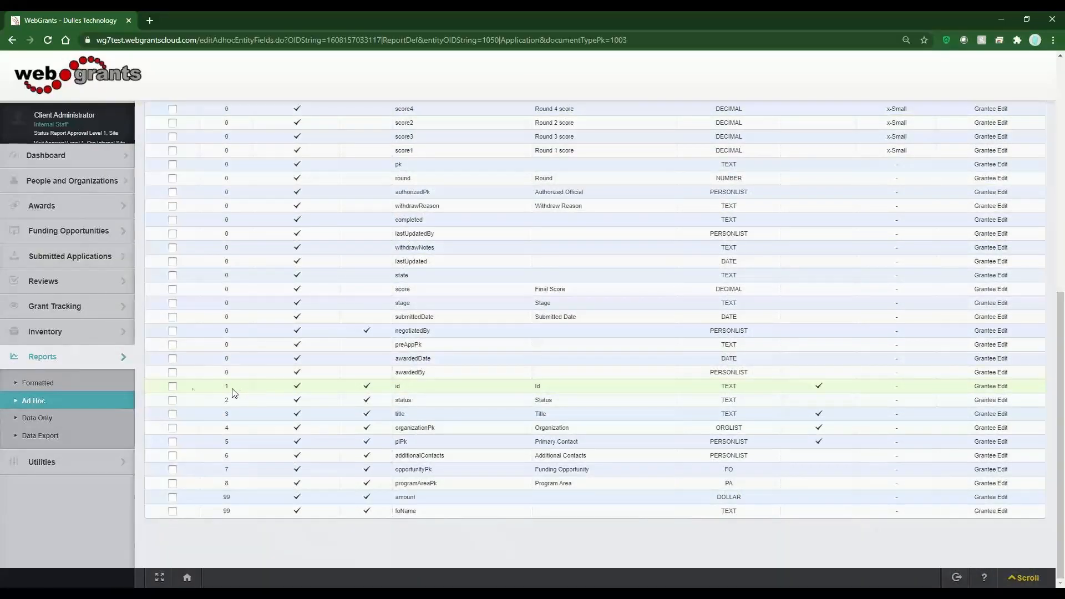
left_click(172, 387)
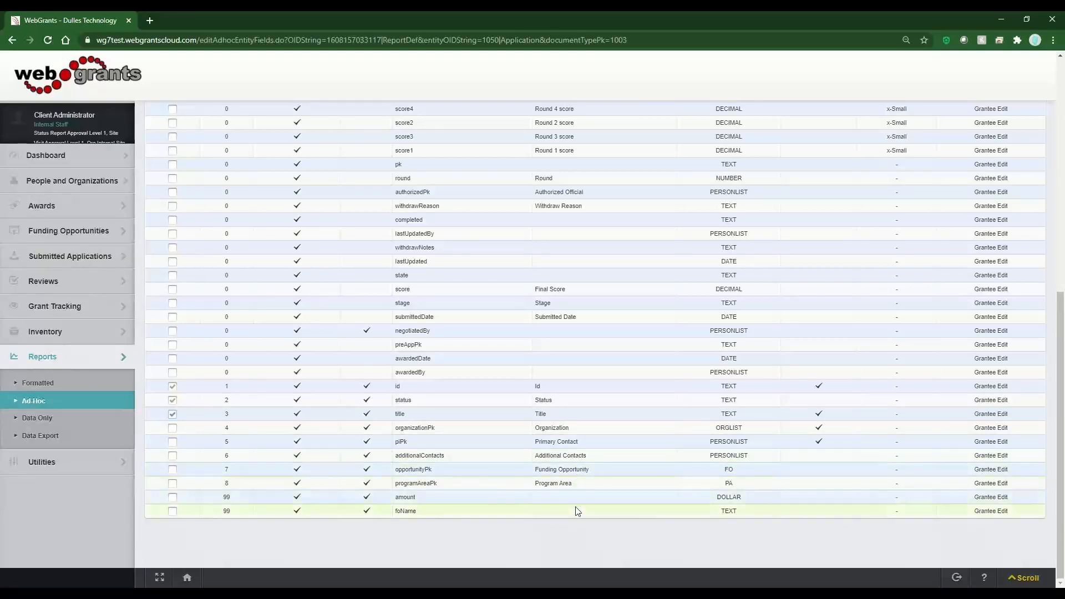
scroll(692, 547, "up", 10)
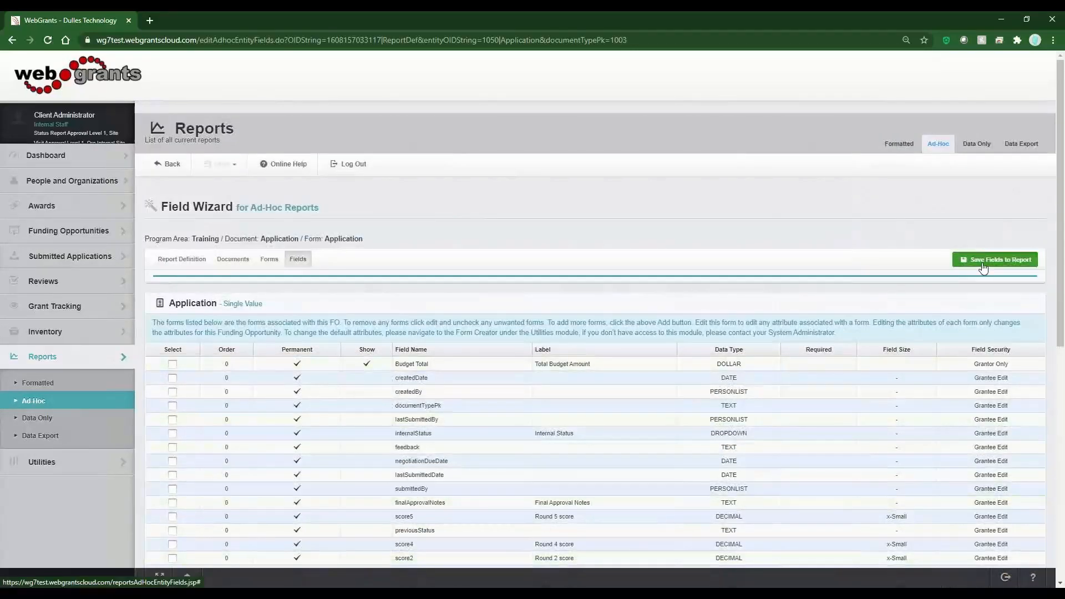
left_click(982, 262)
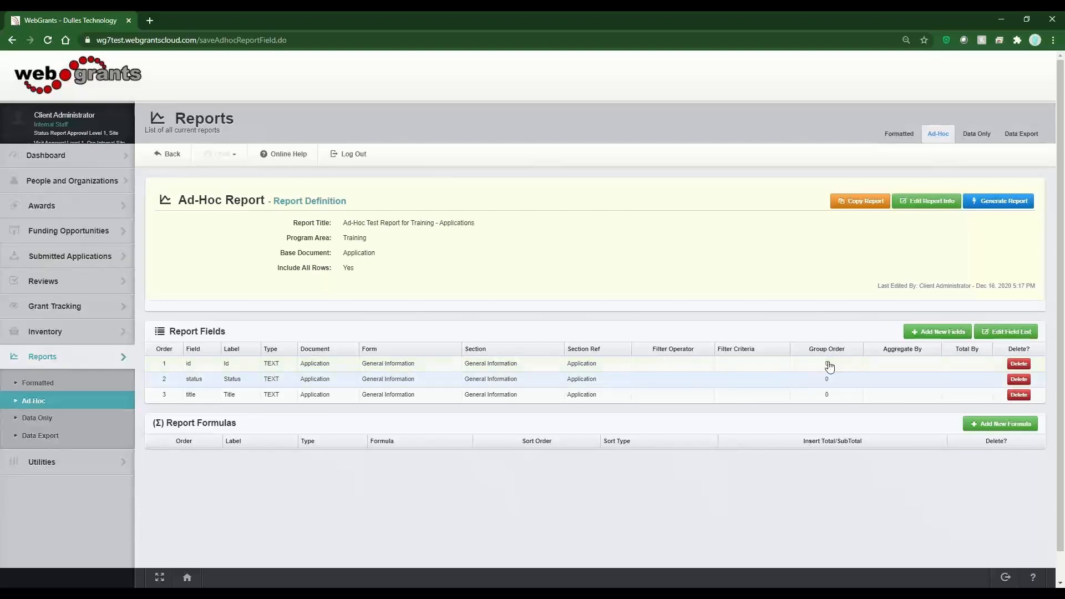
Step: Add the Category, Description, Requested Amount, Match Amount (cost2) and Total fields from the application's Budget form to the report
left_click(940, 335)
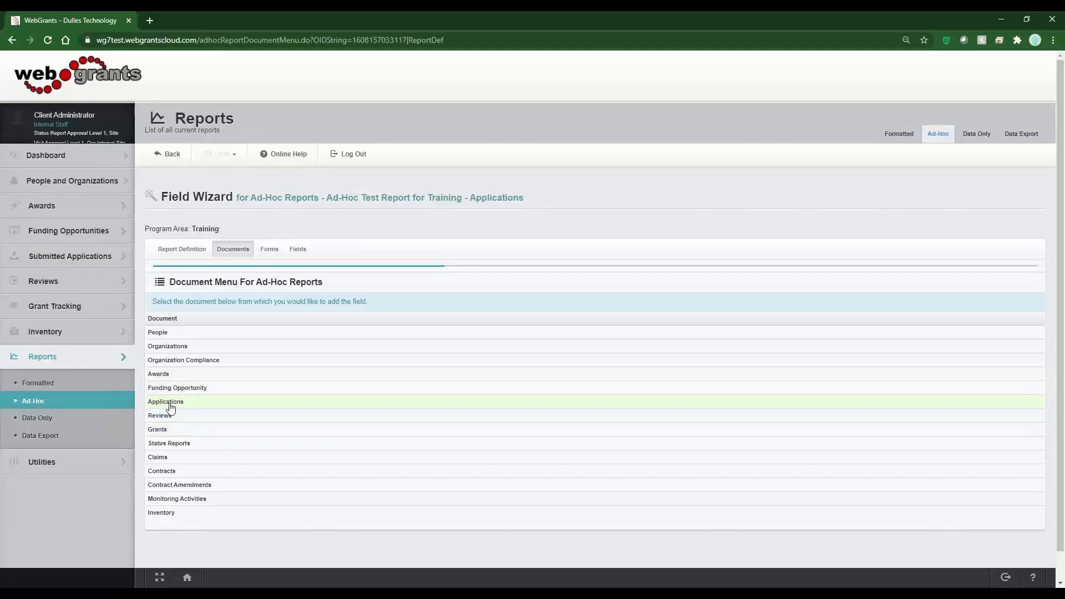
left_click(165, 402)
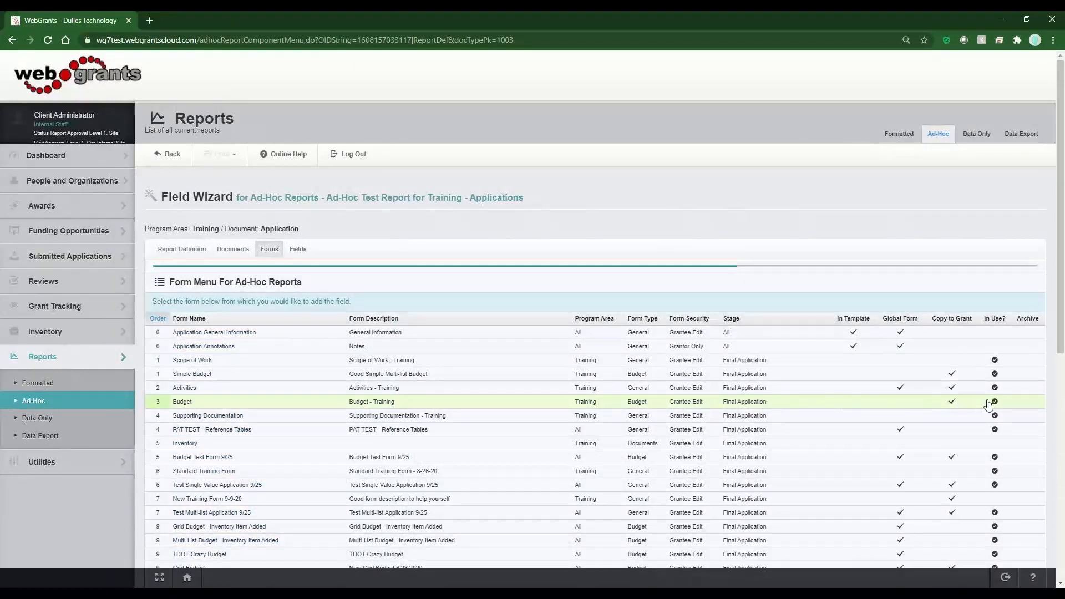
mouse_move(997, 405)
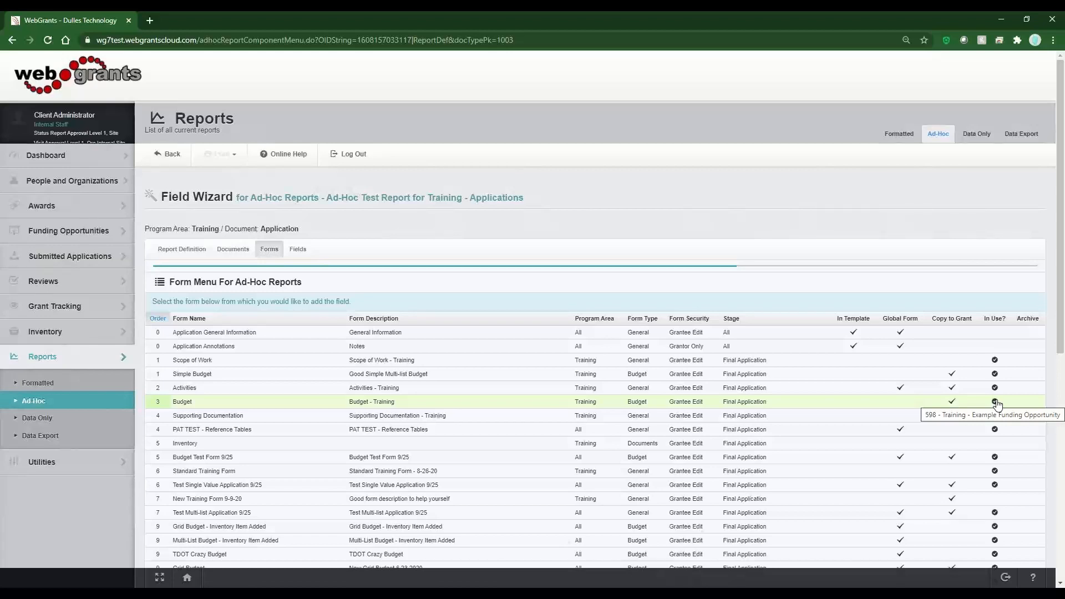
left_click(997, 405)
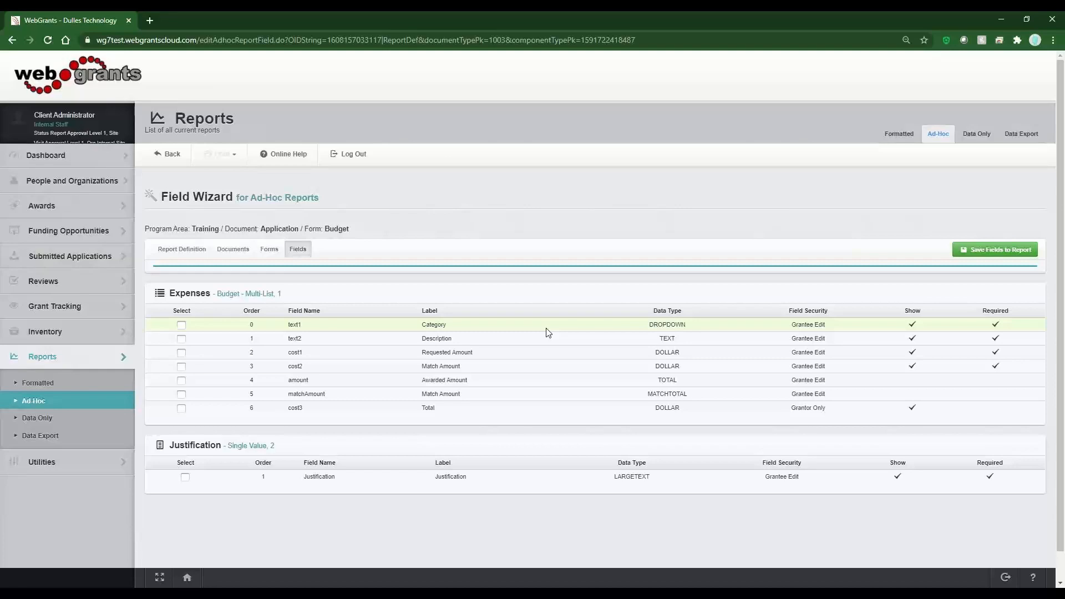
left_click(182, 325)
left_click(182, 357)
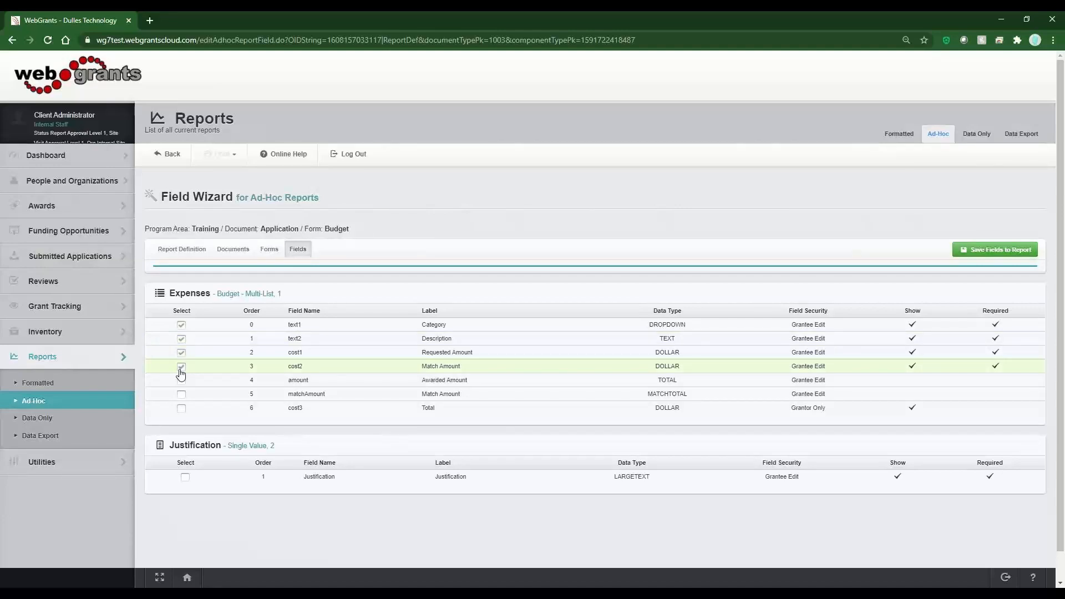
left_click(181, 409)
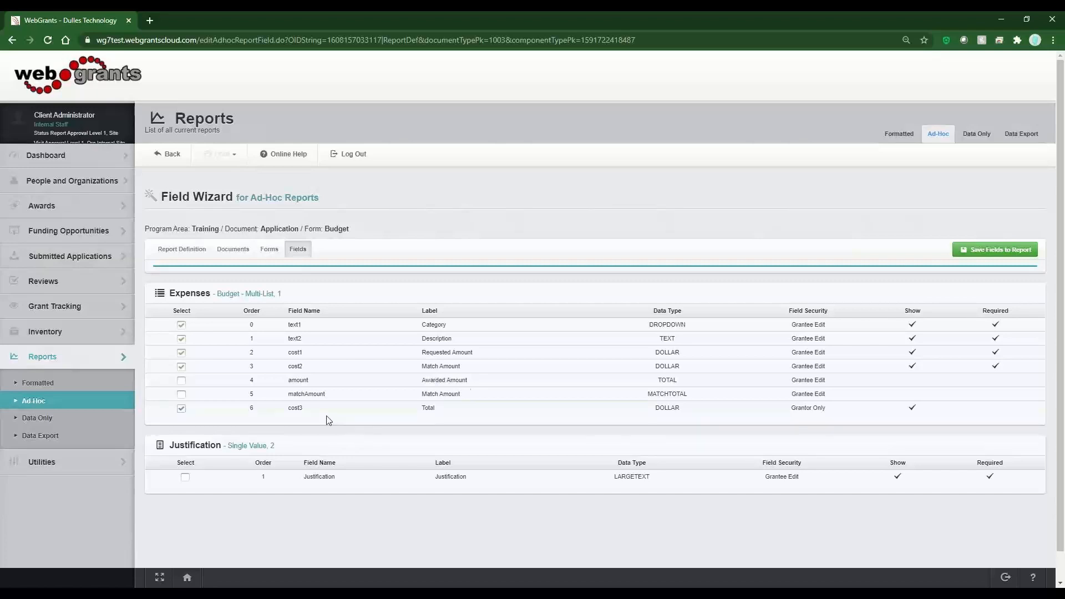
left_click(990, 252)
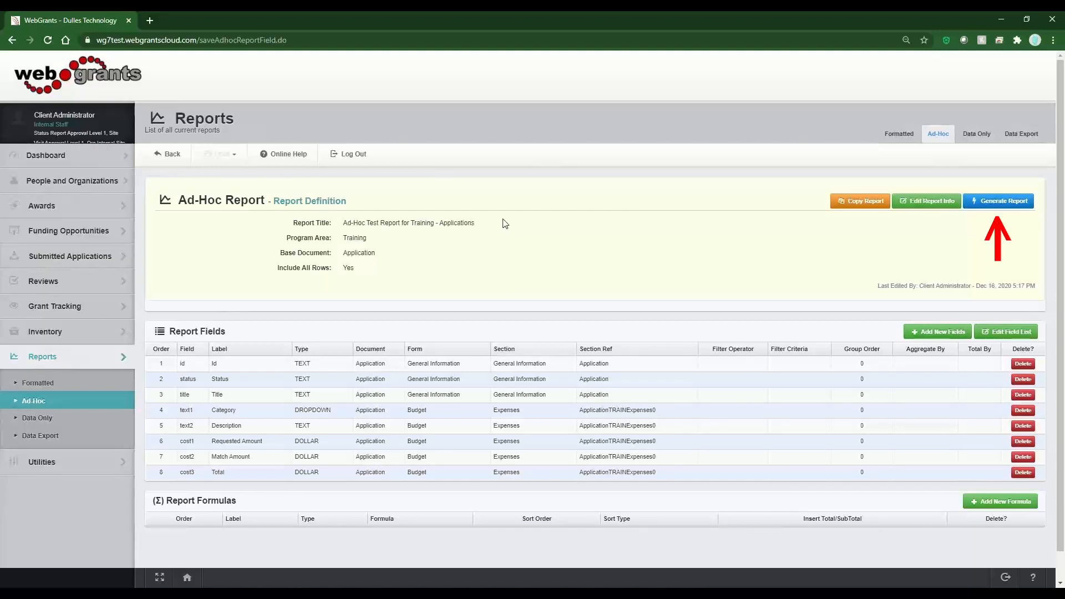
Step: Generate the ad-hoc report filtered to the funding opportunity "598 - Training - Example Funding Opportunity (Closed)"
left_click(1001, 206)
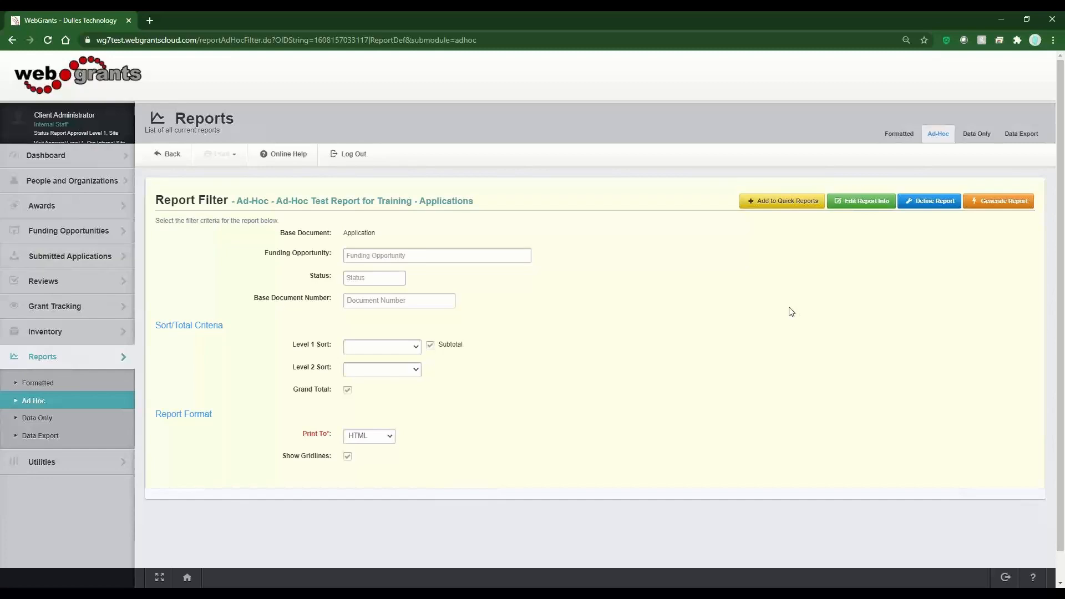
left_click(516, 256)
left_click(500, 271)
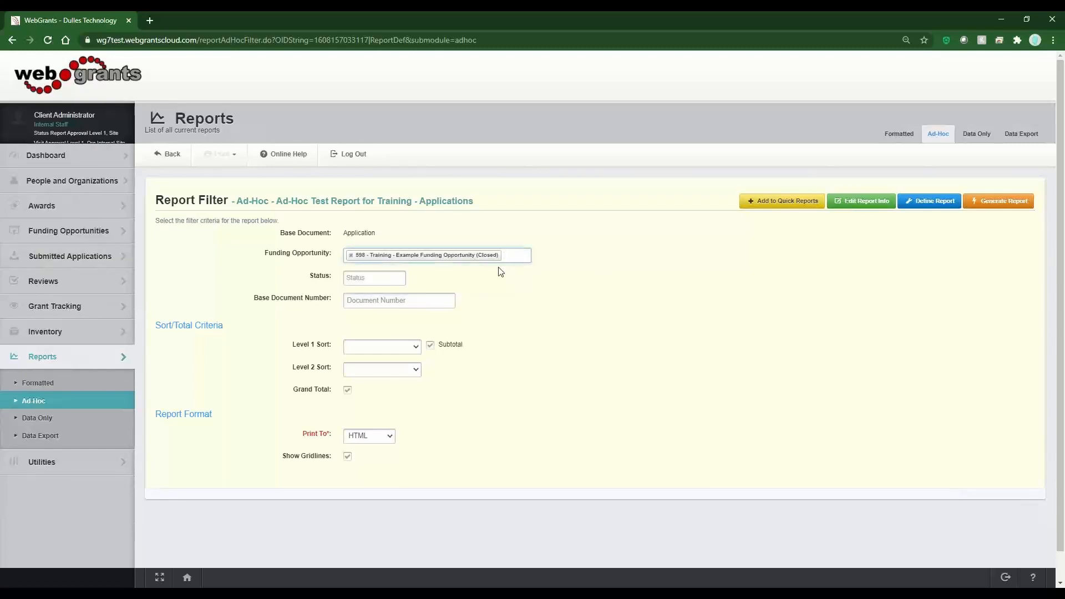
left_click(1000, 211)
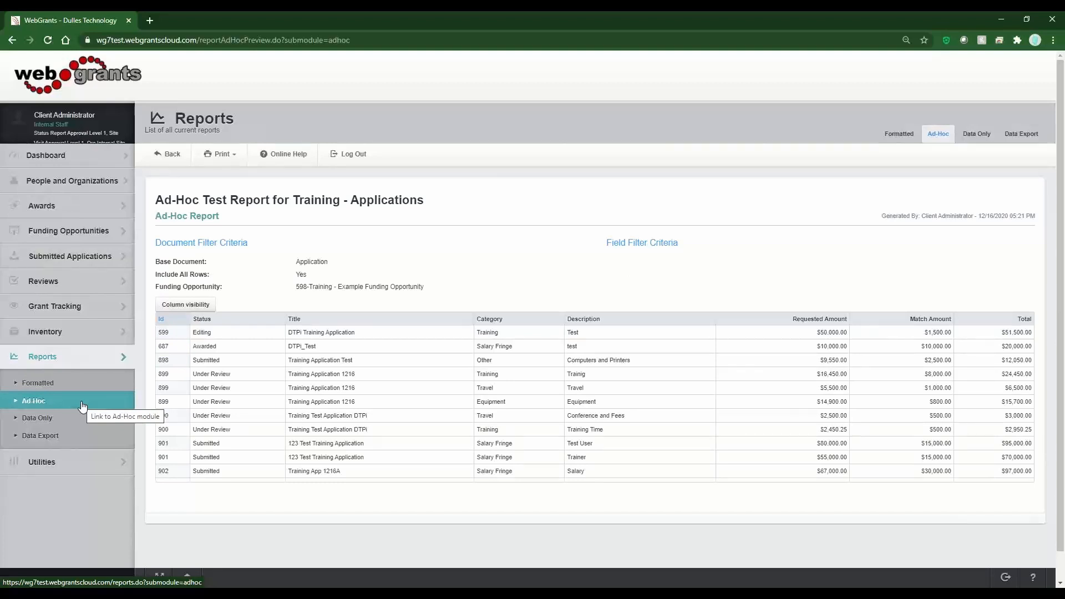
Step: Check the print options available for the generated ad-hoc report
left_click(238, 160)
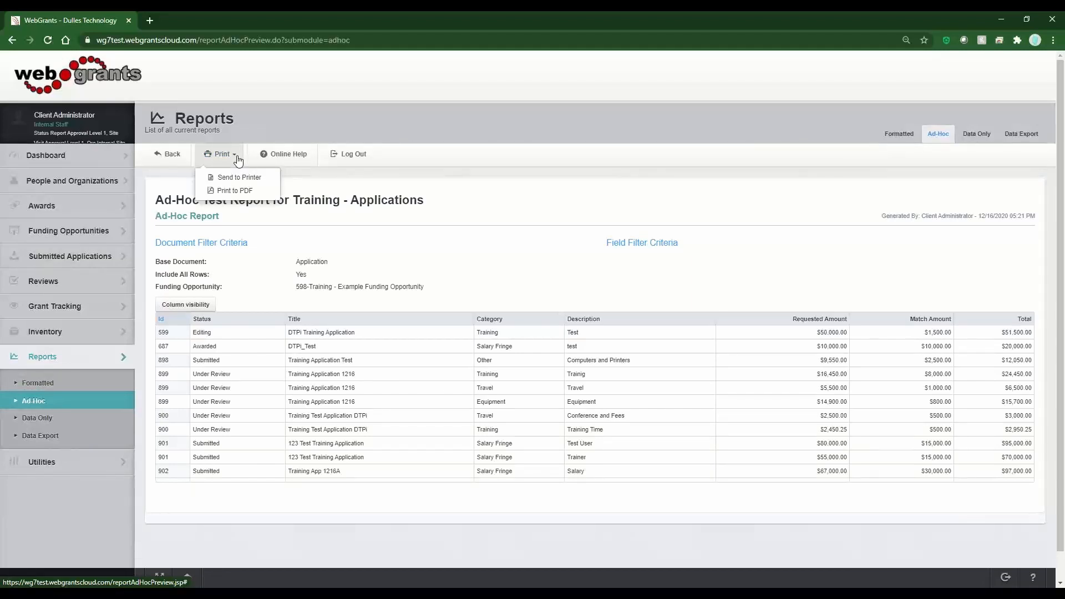
left_click(467, 192)
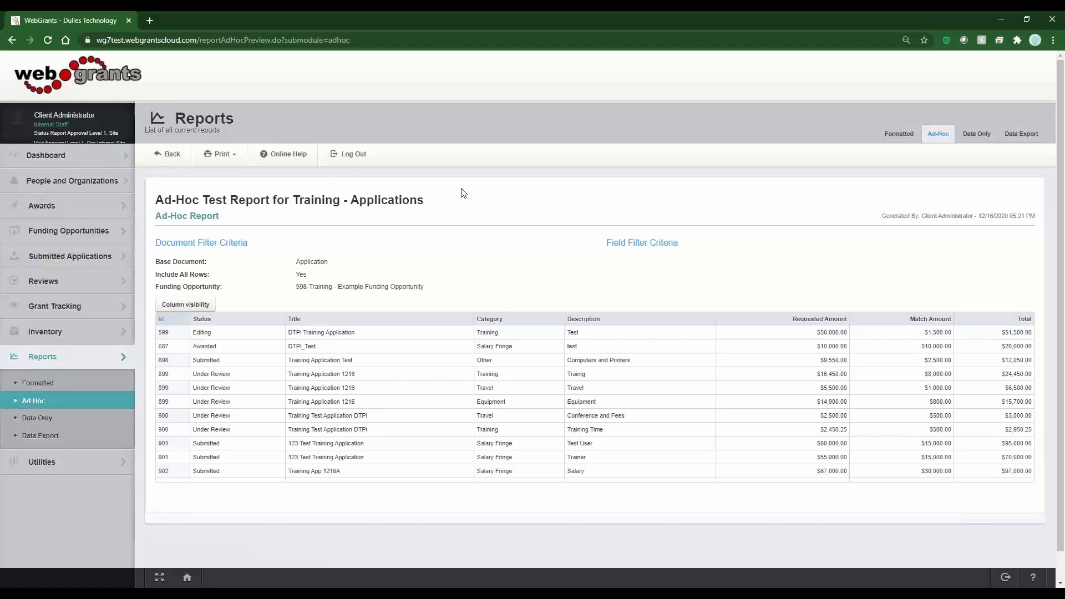
left_click(235, 161)
left_click(234, 161)
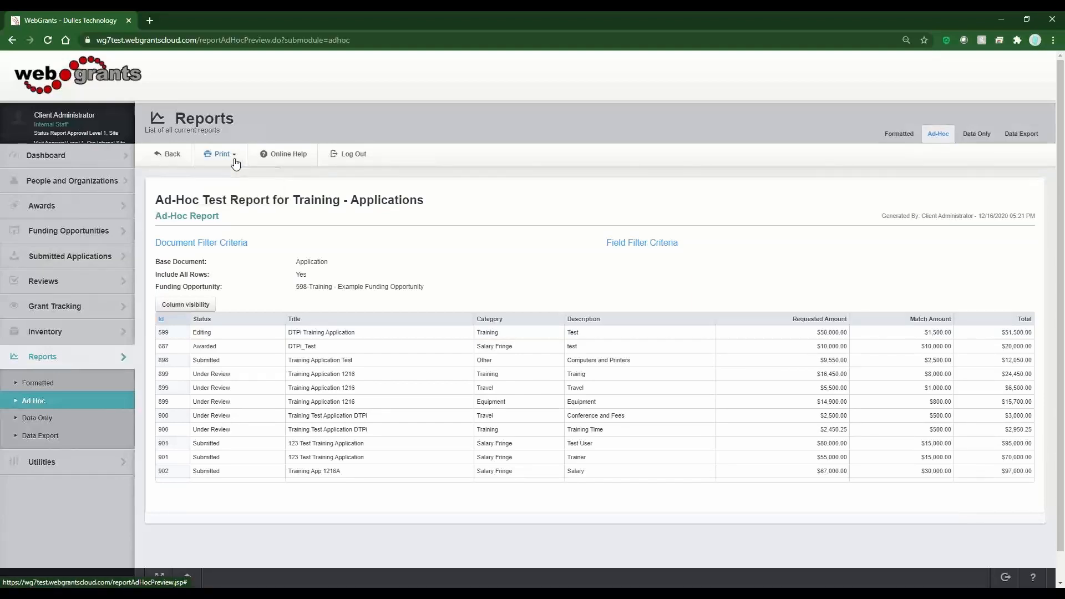
Step: Reopen "Ad-Hoc Test Report for Training - Applications" from the ad-hoc reports and set Level 1 Sort to Id and Level 2 Sort to Status
left_click(76, 406)
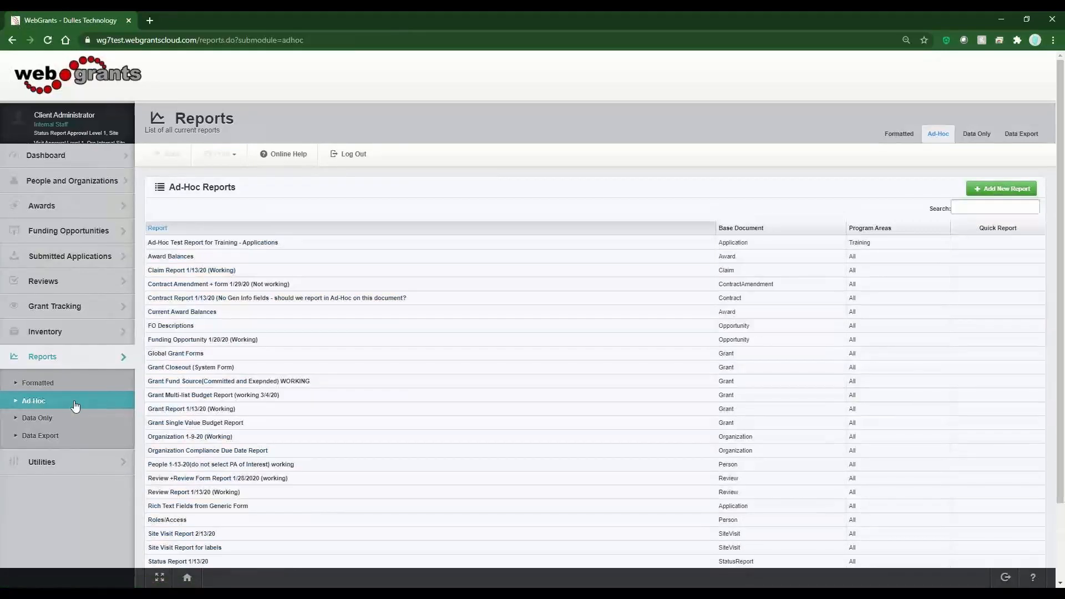
left_click(209, 244)
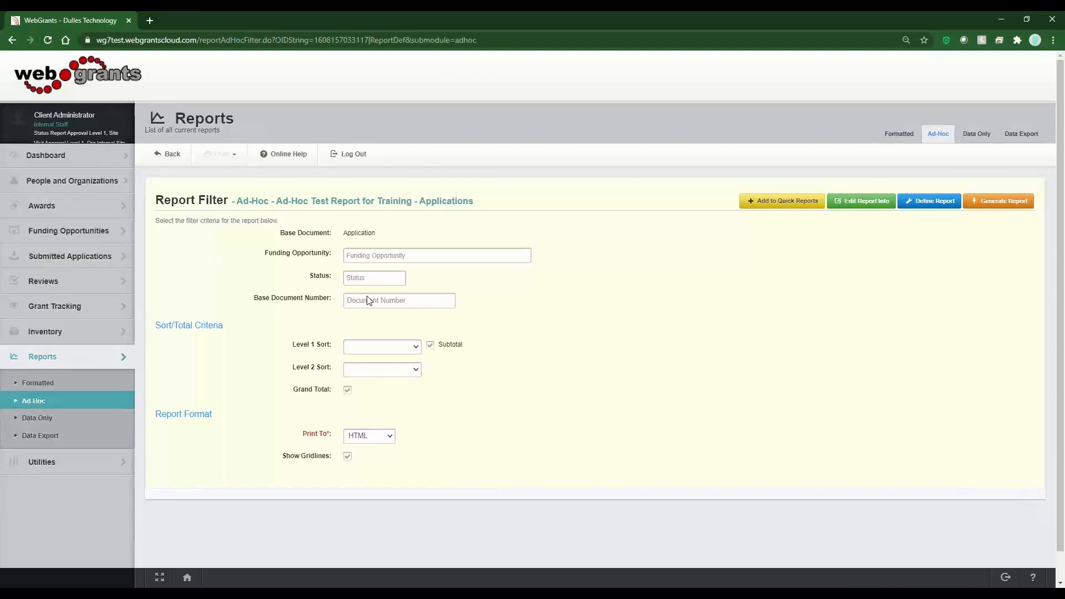
left_click(378, 347)
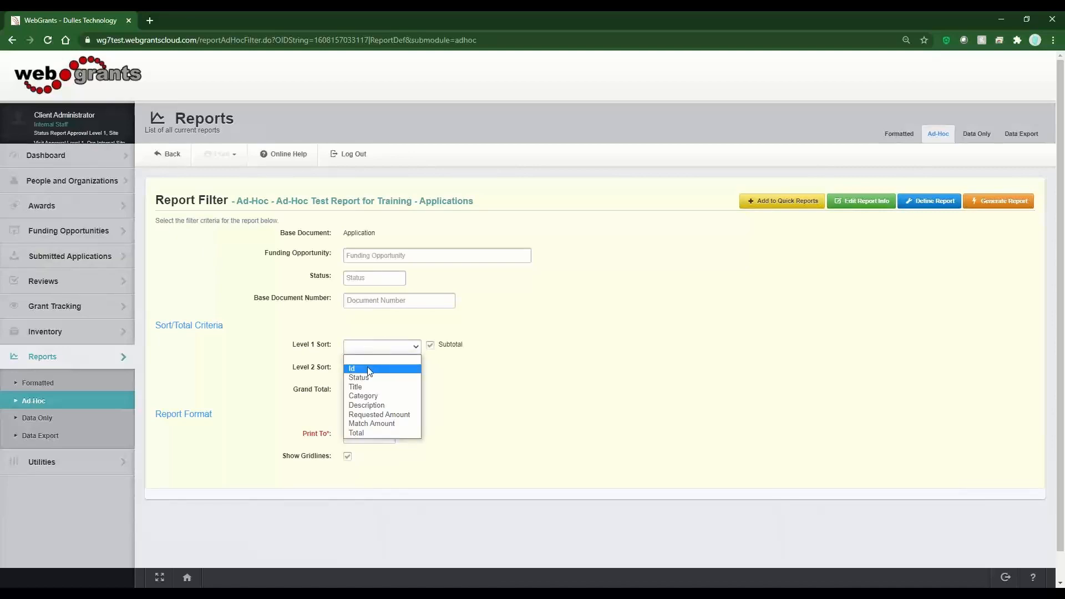
left_click(370, 369)
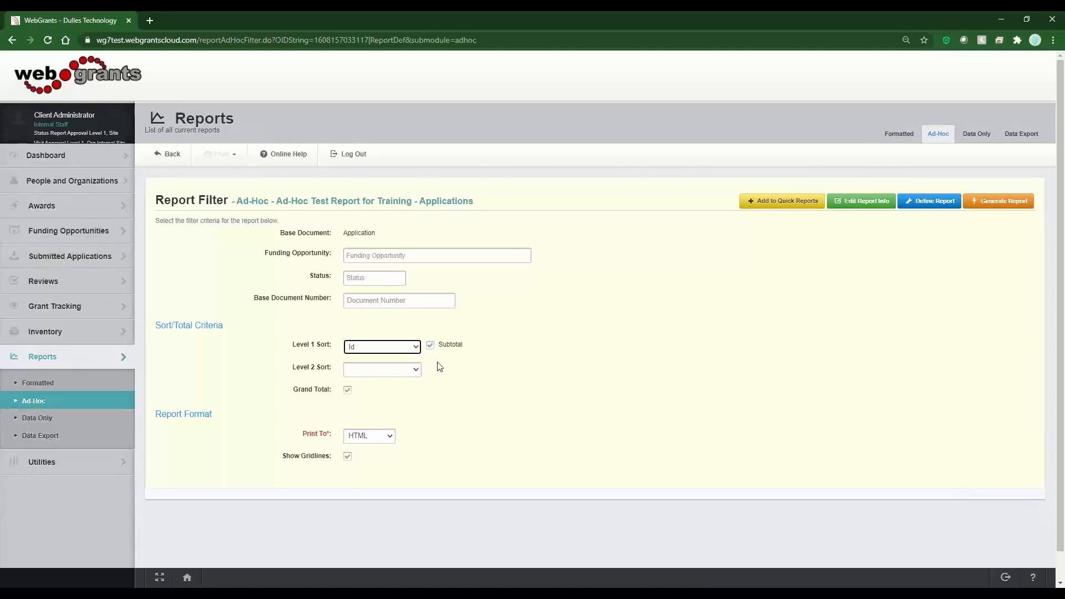
left_click(411, 375)
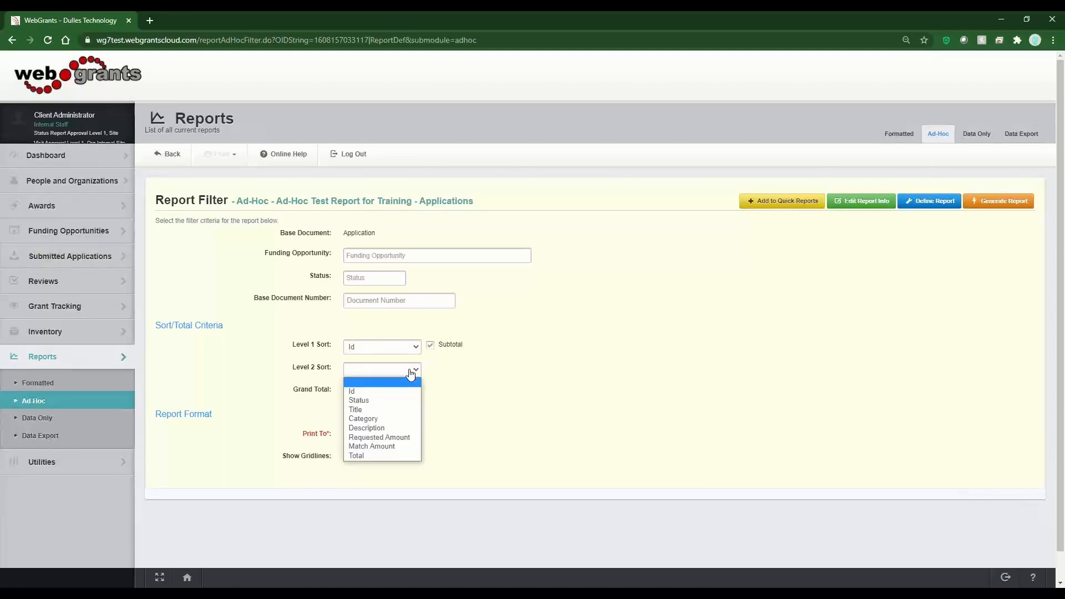
left_click(390, 400)
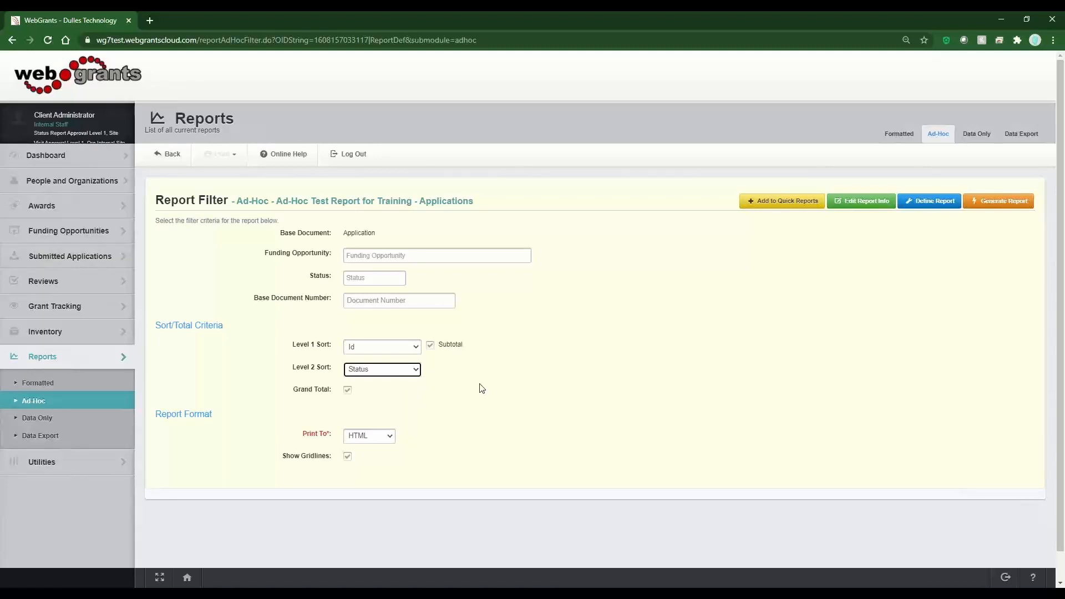
Step: Generate the report in CSV/Excel format and open the downloaded file in Excel, with its window fully in view
left_click(391, 434)
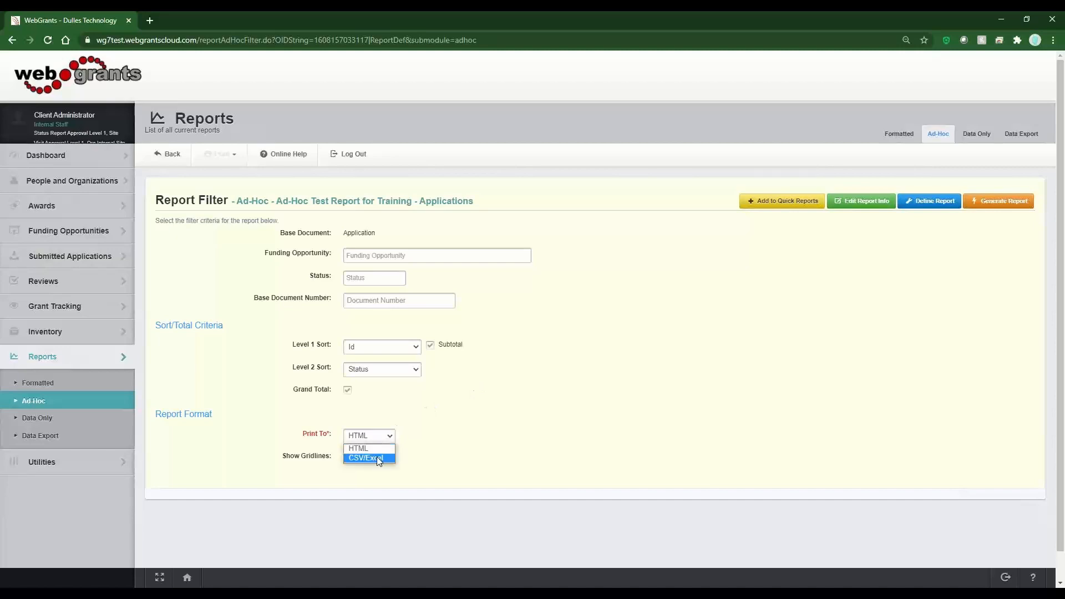
left_click(379, 459)
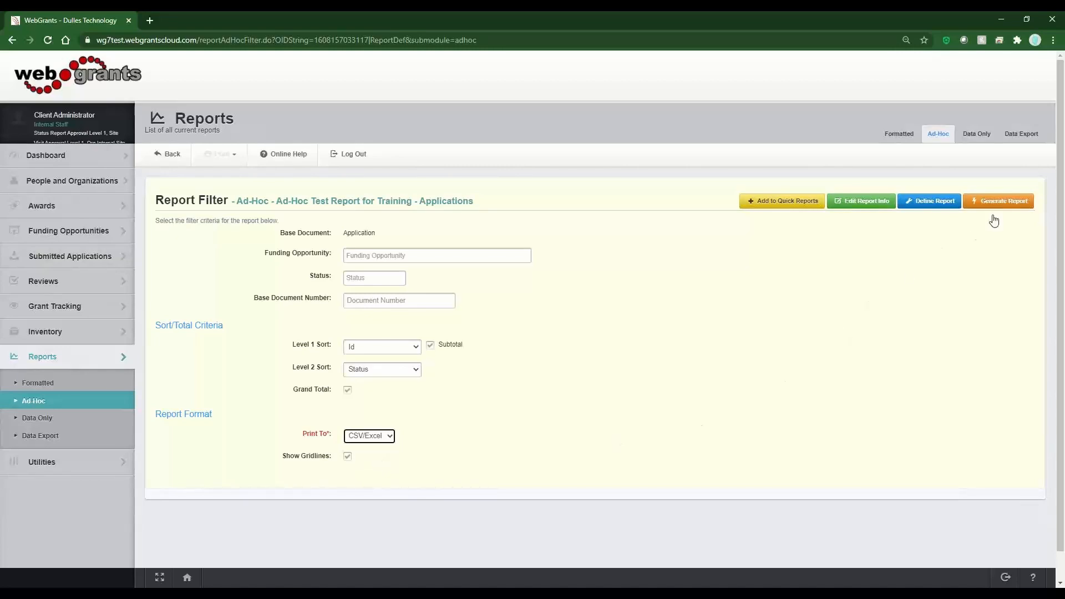
left_click(1007, 202)
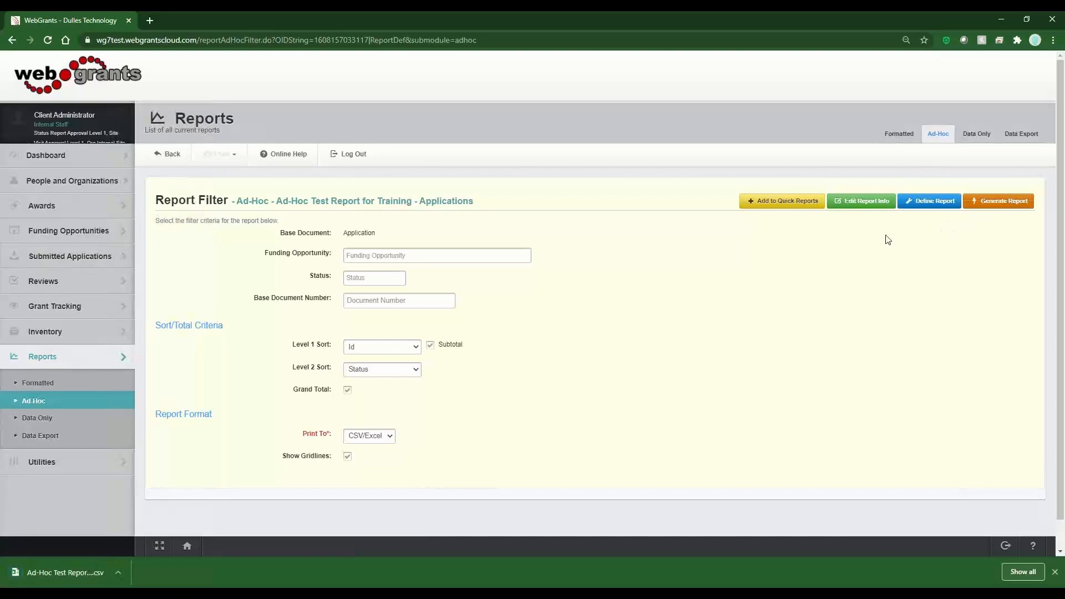
left_click(45, 568)
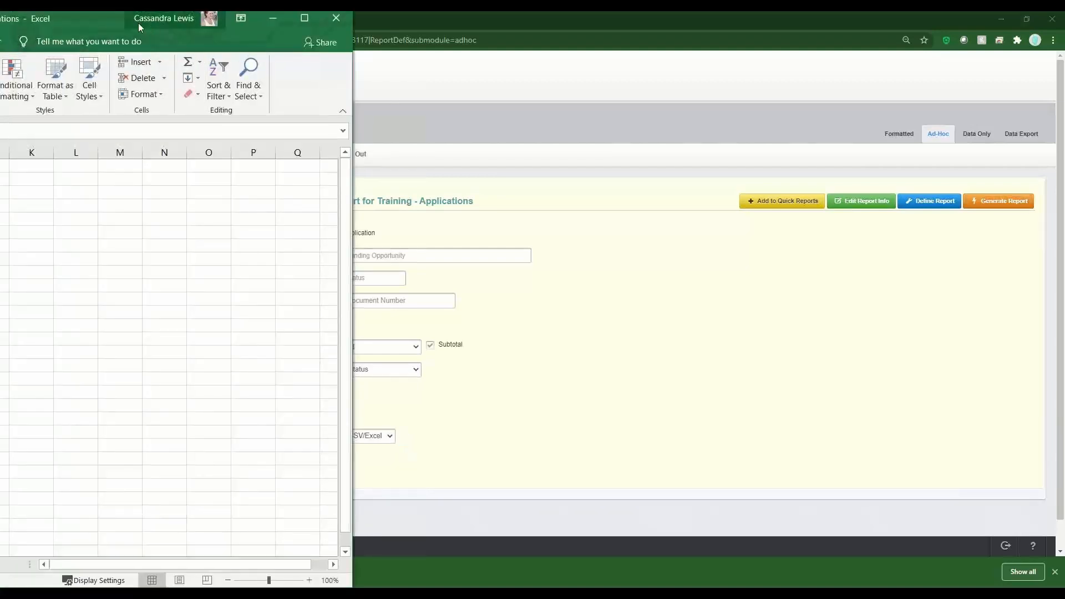
left_click(274, 18)
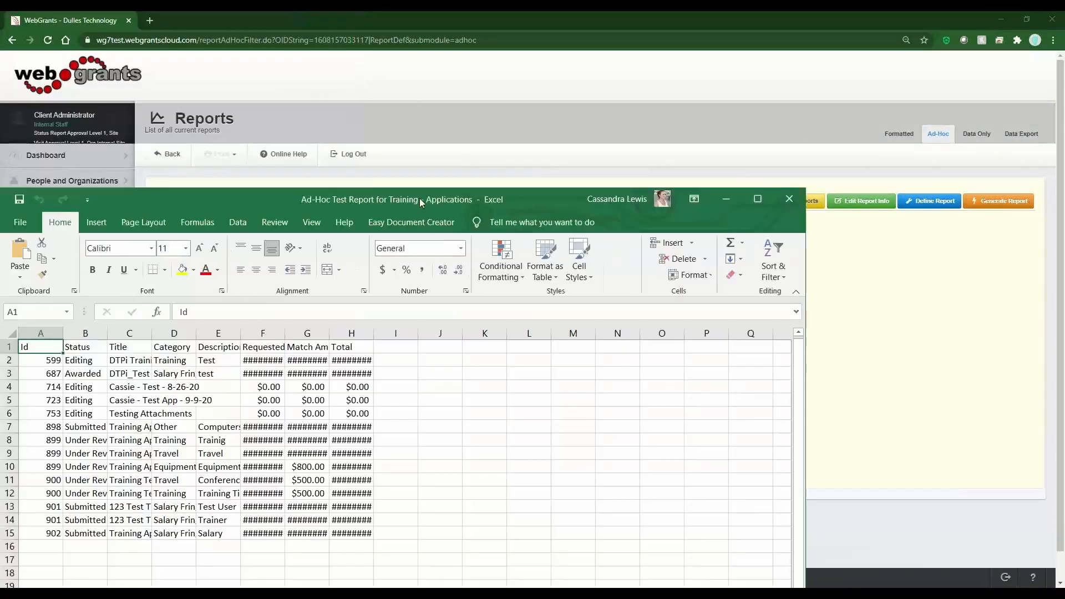
left_click_drag(420, 198, 444, 118)
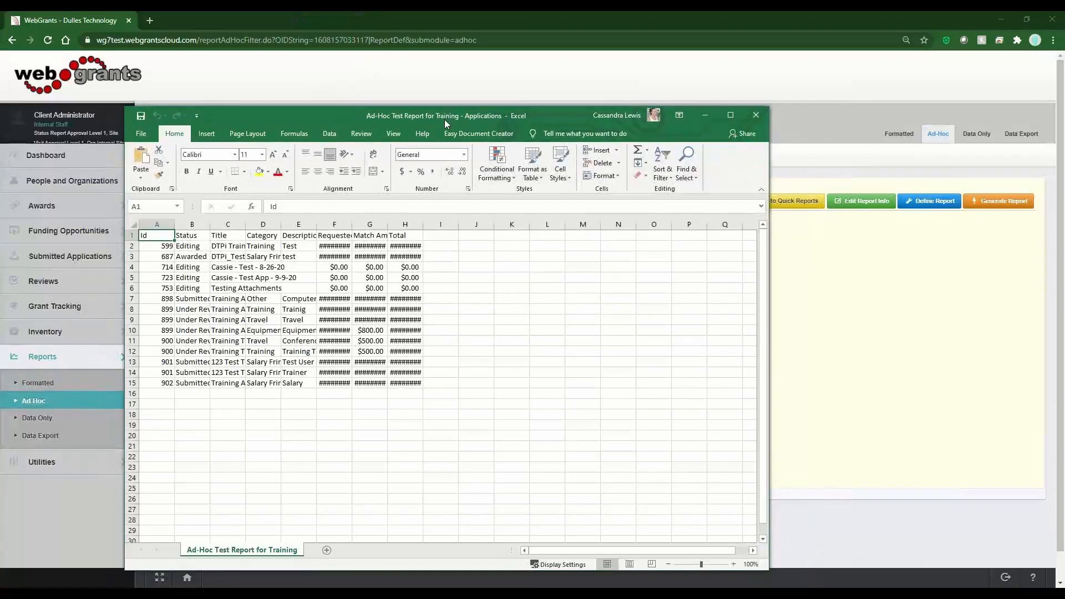
Step: Fit all columns of the exported worksheet to their contents to read it, and close the workbook without saving
left_click(133, 225)
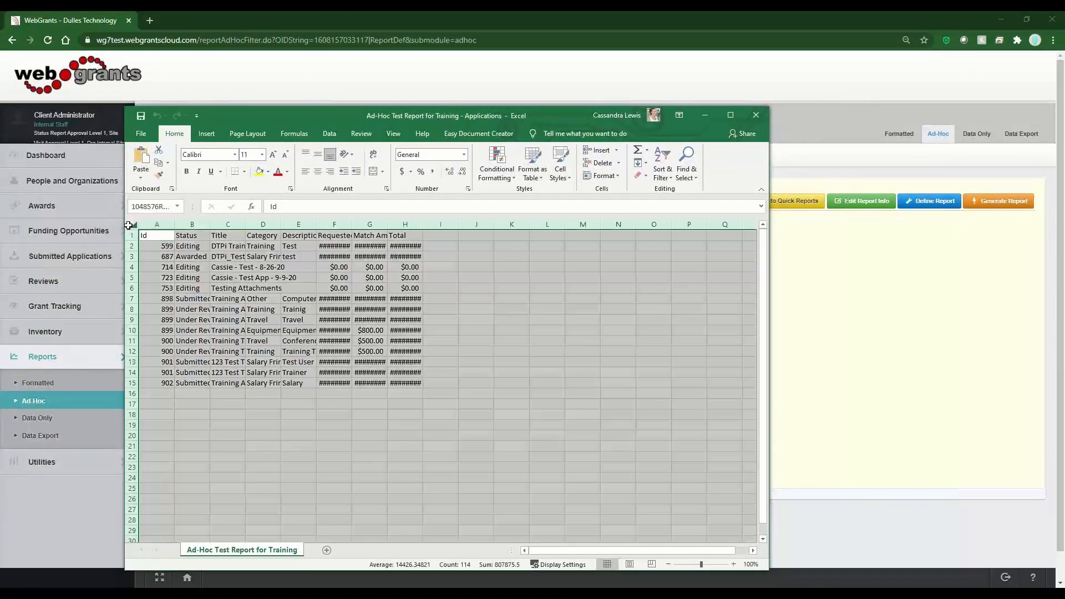
double_click(175, 224)
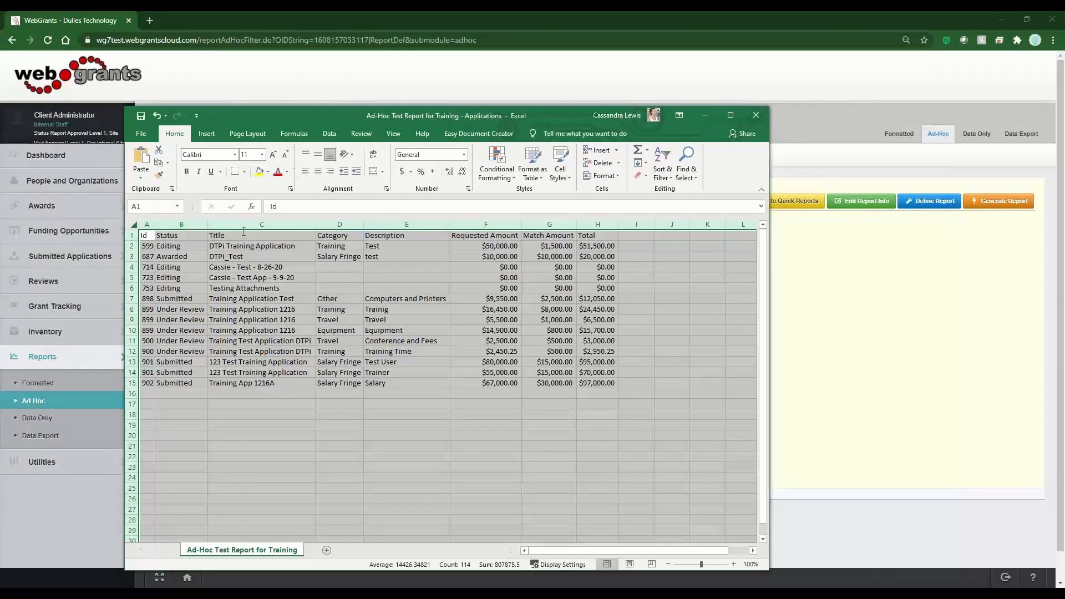
left_click(753, 115)
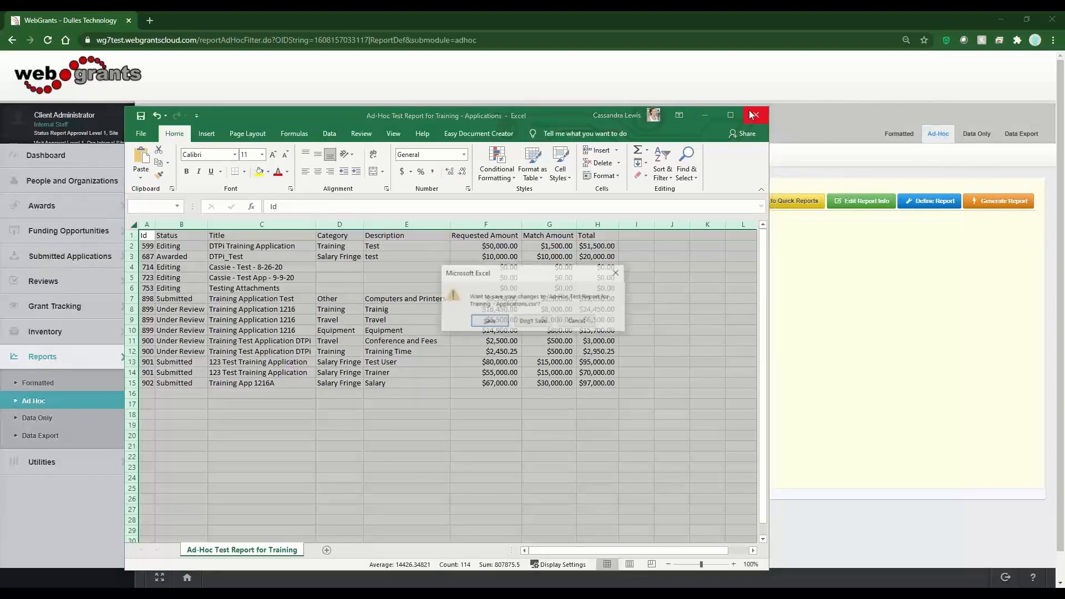
left_click(542, 327)
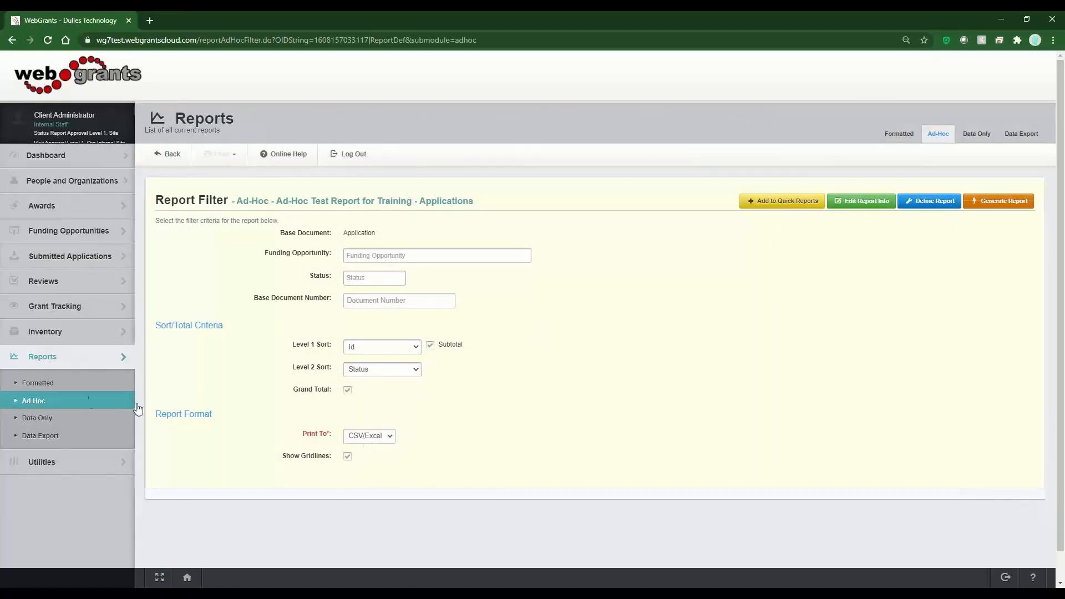
Step: Open the report definition of "Ad-Hoc Test Report for Training - Applications" and start editing its field list
left_click(73, 400)
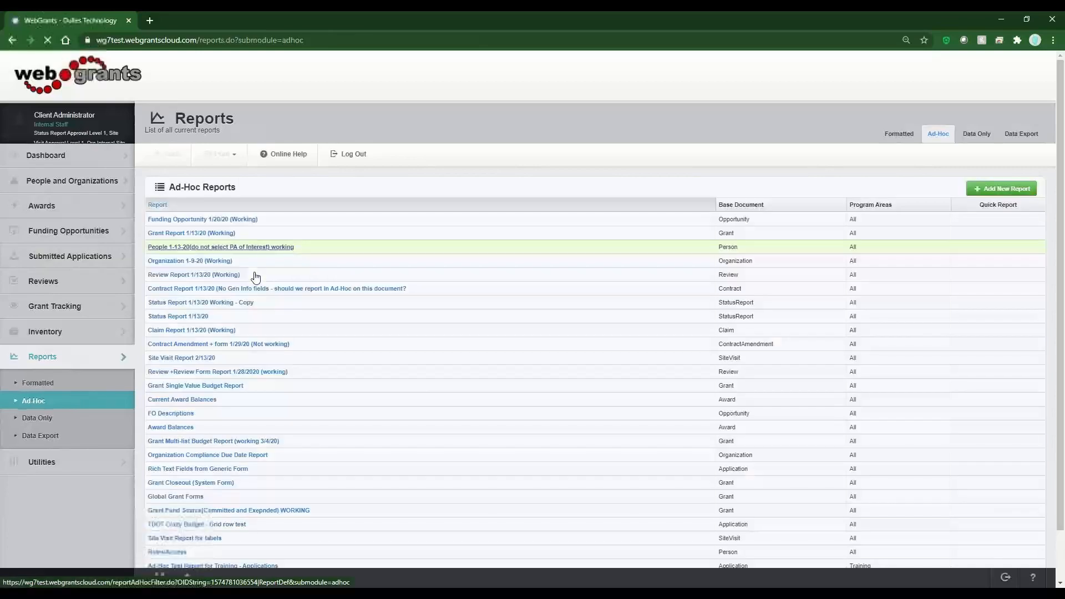
left_click(192, 243)
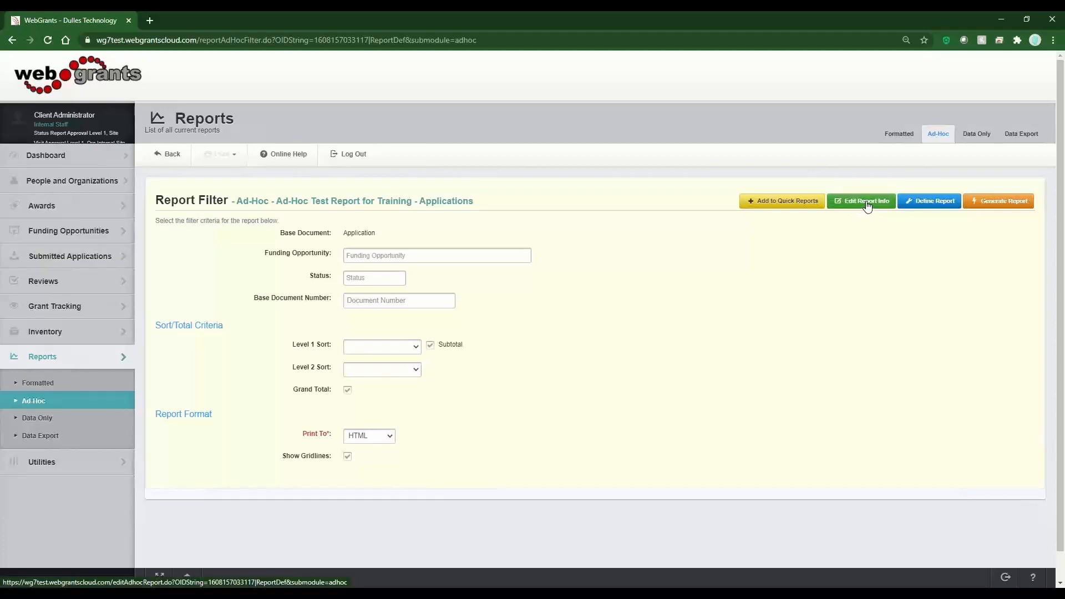
left_click(947, 203)
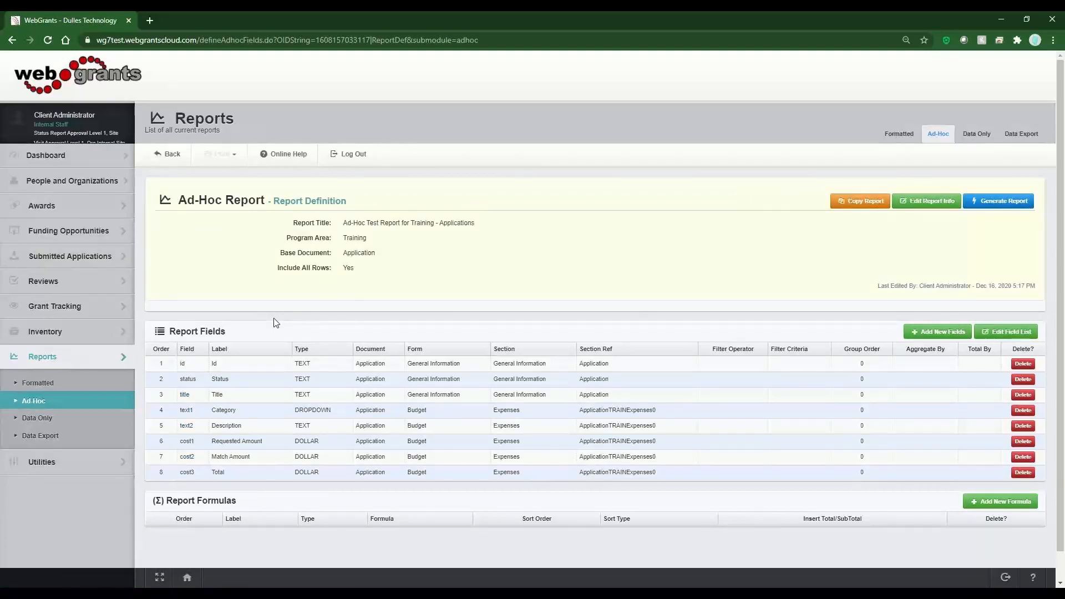
left_click(993, 331)
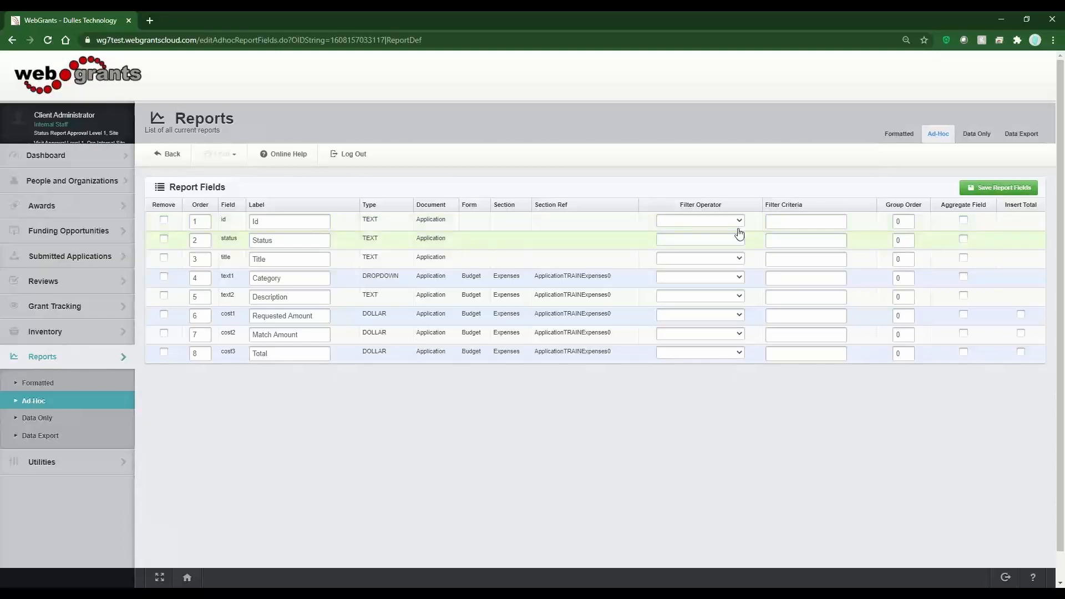
Step: Try a Greater Than filter of 5000 on the Requested Amount field, and clear the operator and criteria again
left_click(726, 317)
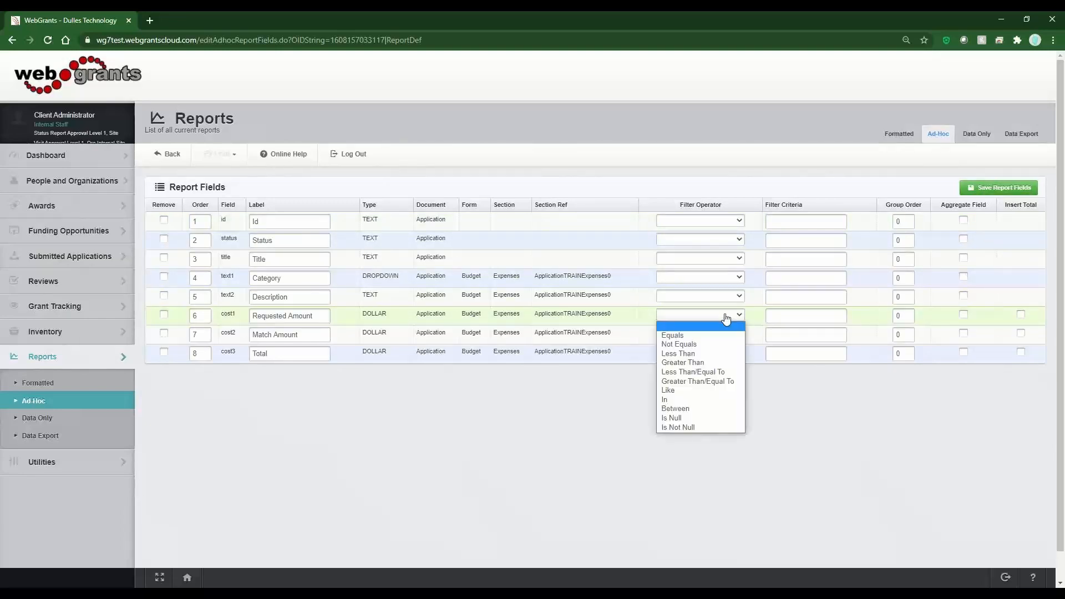
left_click(708, 362)
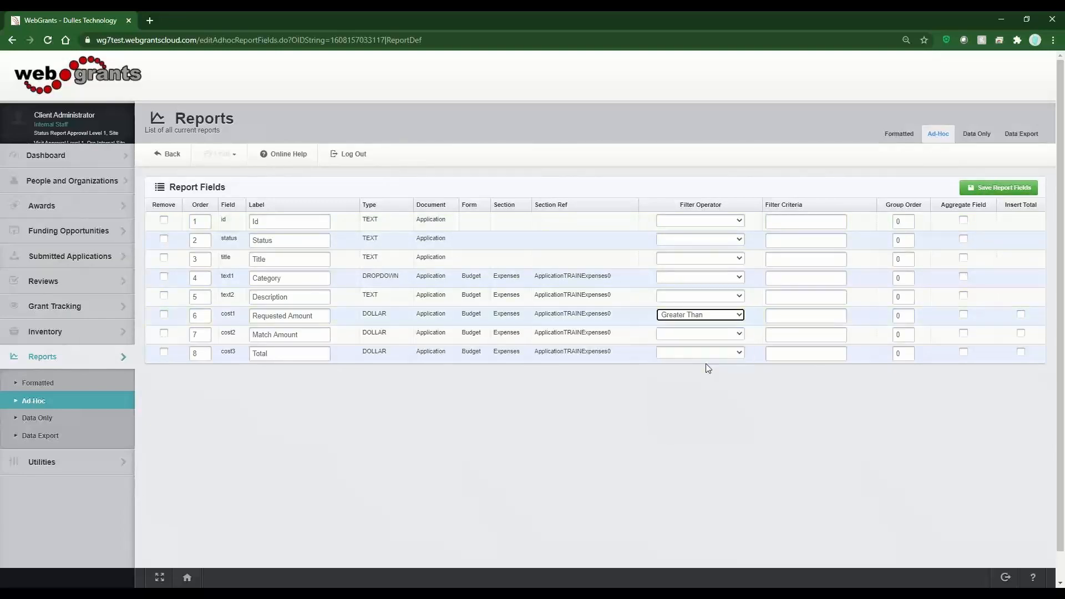
key("Tab")
type("500")
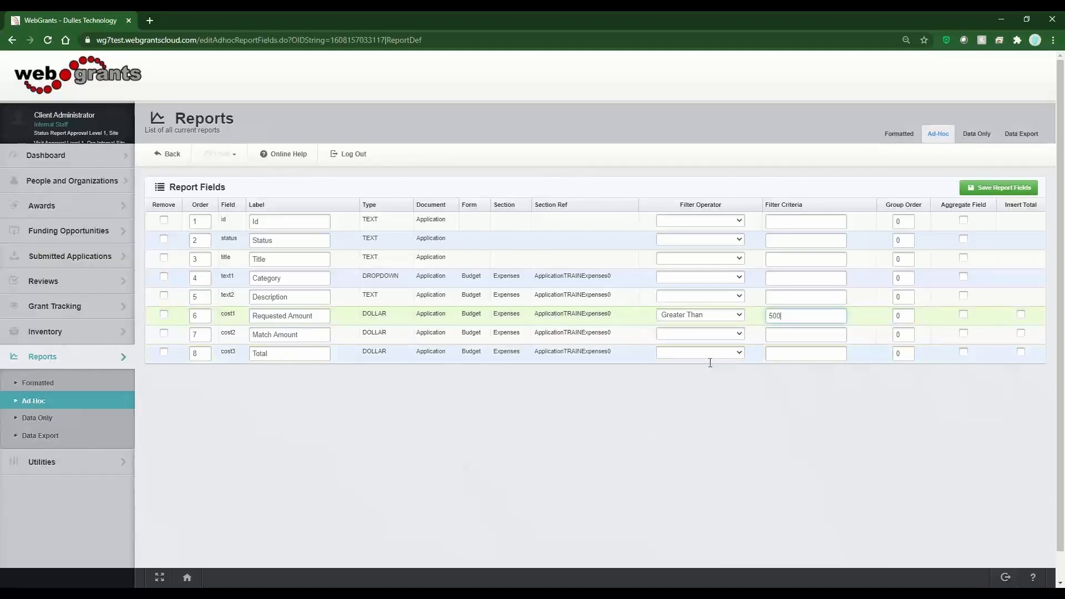
type("0")
double_click(777, 315)
key("BackSpace")
left_click(736, 320)
left_click(724, 327)
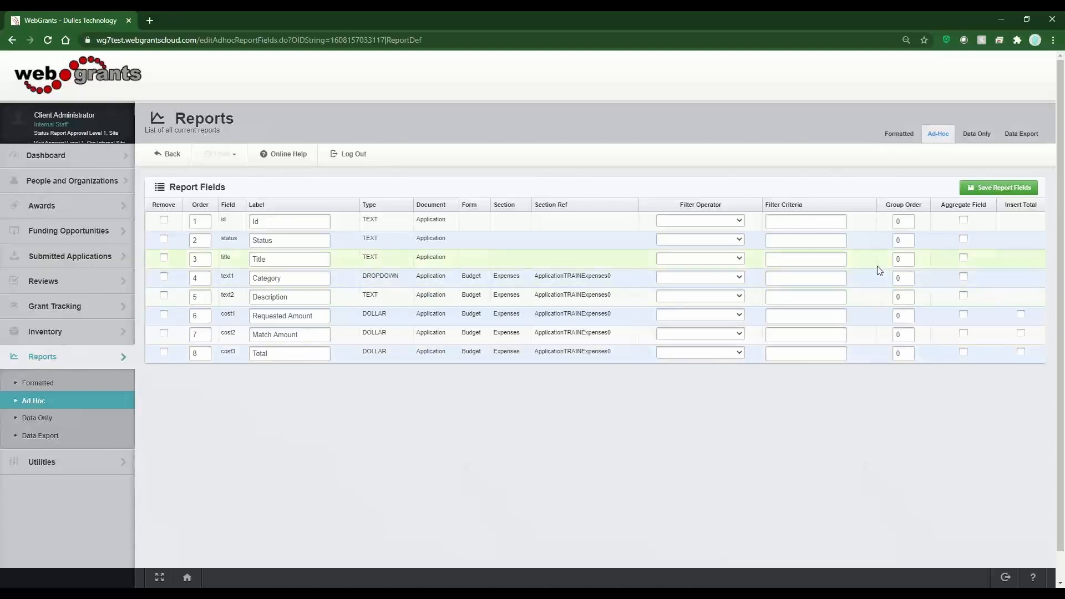
Step: Try a Group Order of 1 for the Id field and reset it to 0
double_click(900, 221)
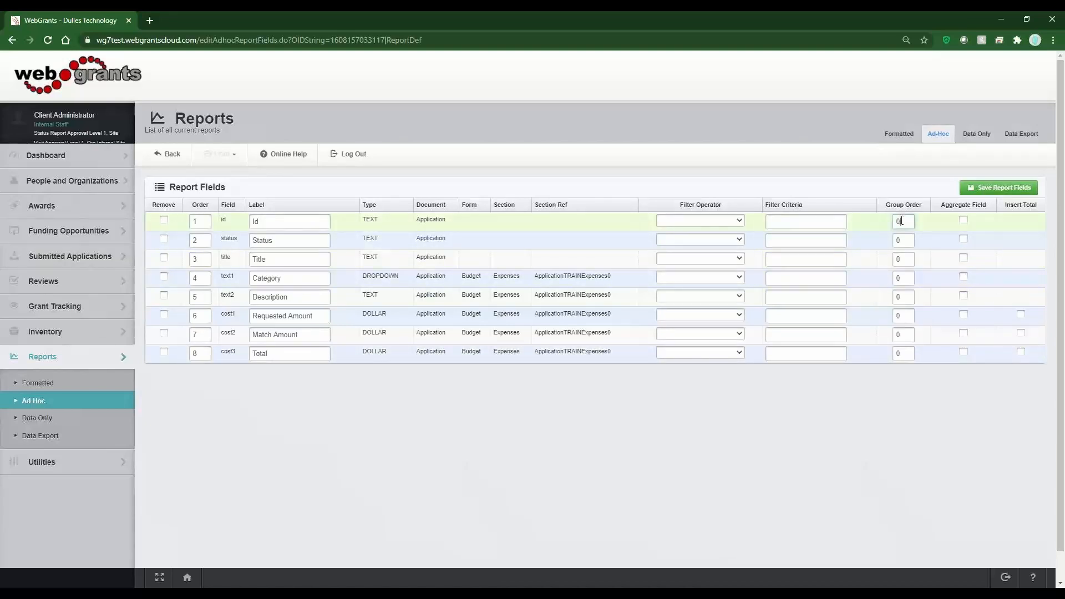
type("1")
type("0")
Step: Reorder the report fields by setting the order of Status to 1 and of Id to 2
left_click(195, 239)
type("1")
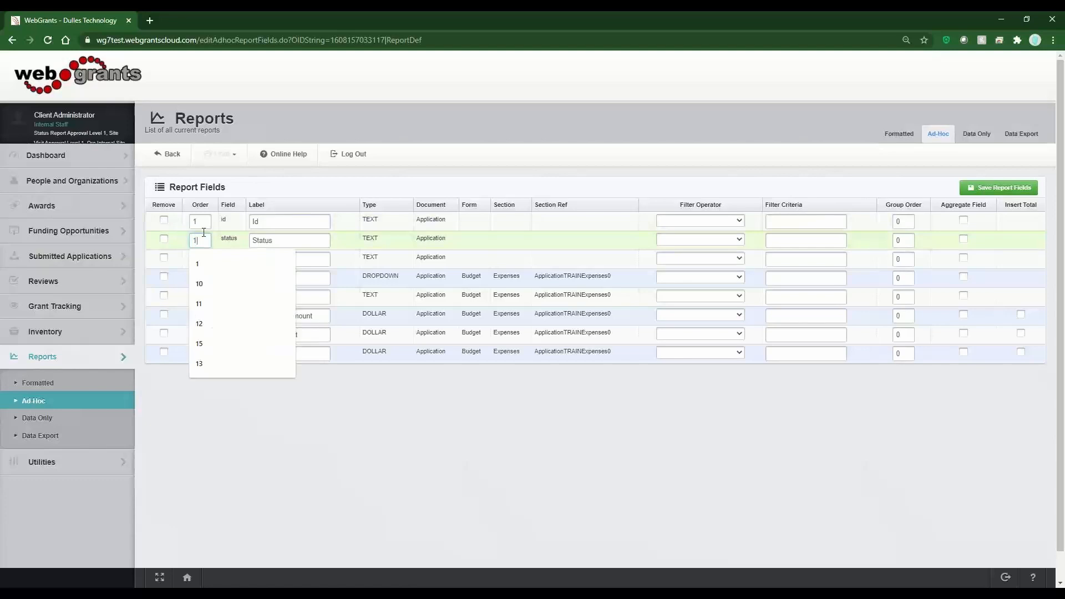
double_click(195, 222)
type("2")
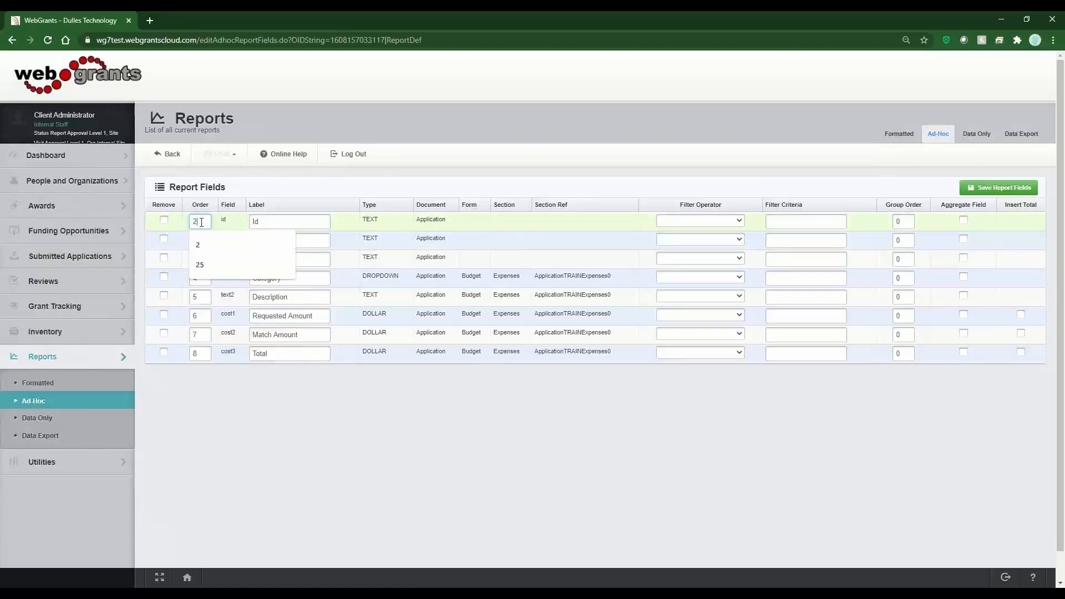
left_click(303, 189)
Step: Relabel the Id field as "Application #" and save the report fields
double_click(253, 221)
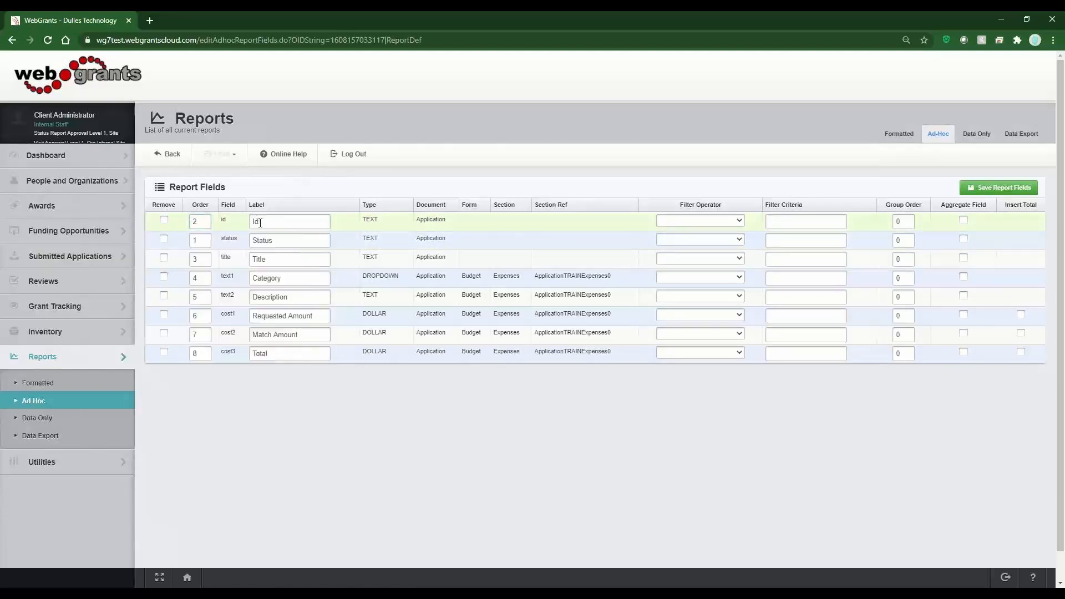
type("Application ")
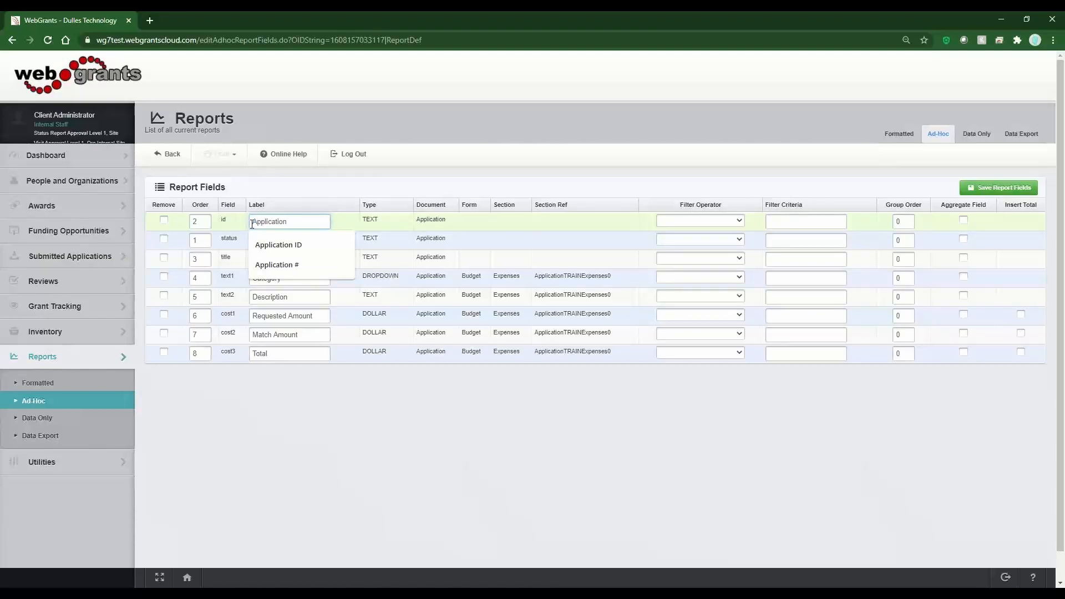
type("#")
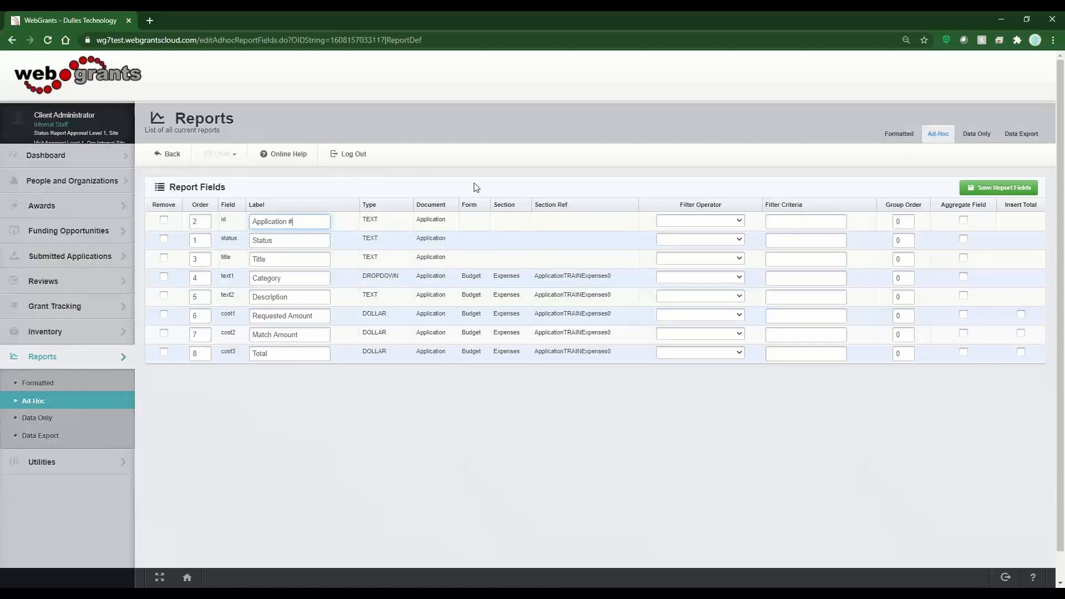
left_click(998, 190)
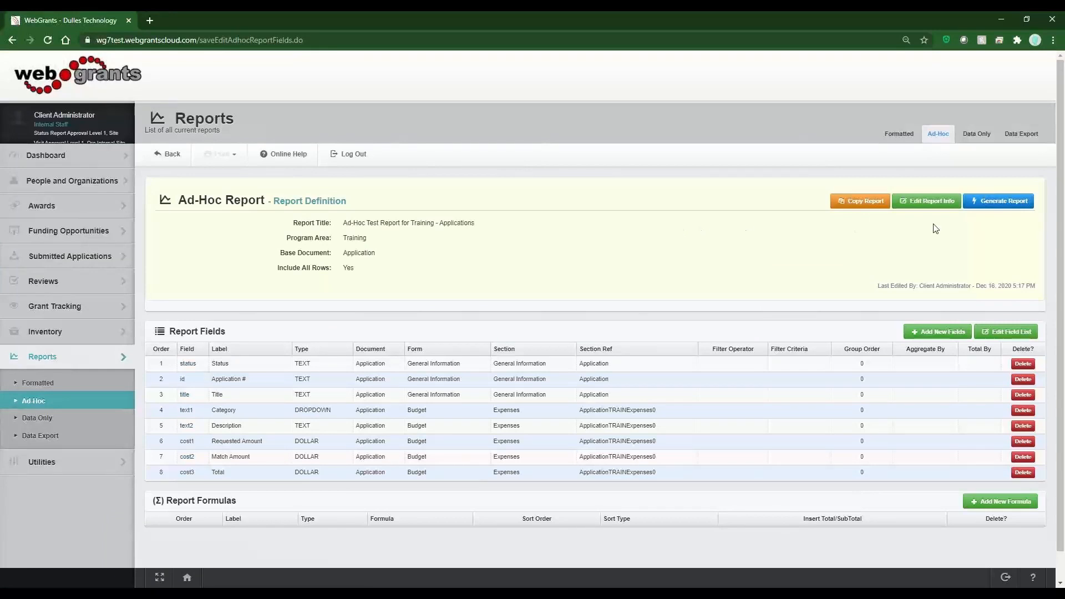
Step: Generate the report filtered to statuses Submitted and Under Review and the funding opportunity "598 - Training - Example Funding Opportunity (Closed)"
left_click(997, 210)
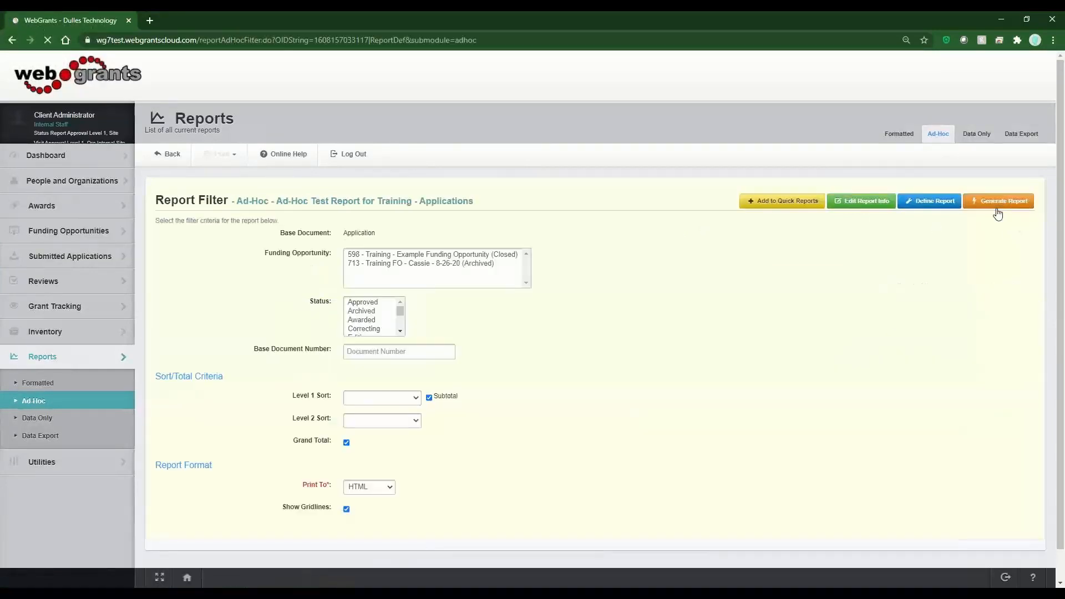
left_click(403, 277)
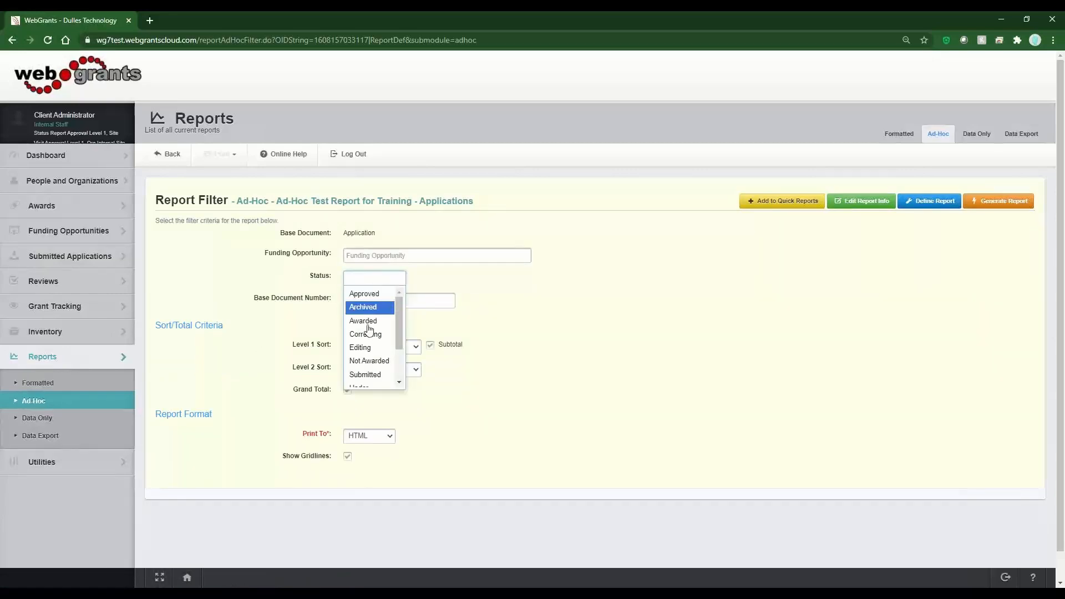
left_click(361, 377)
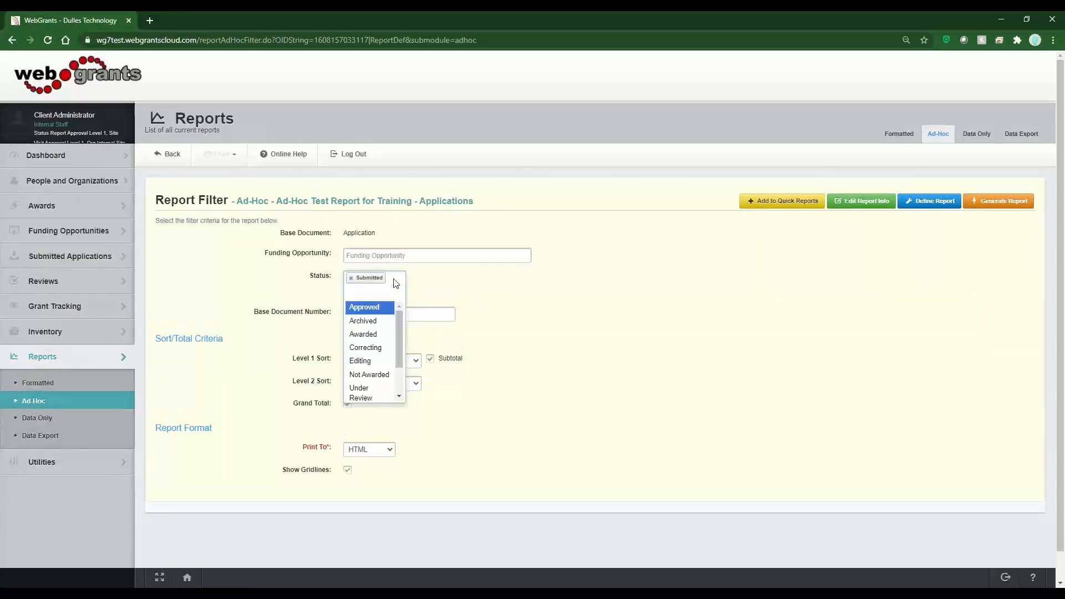
left_click(360, 394)
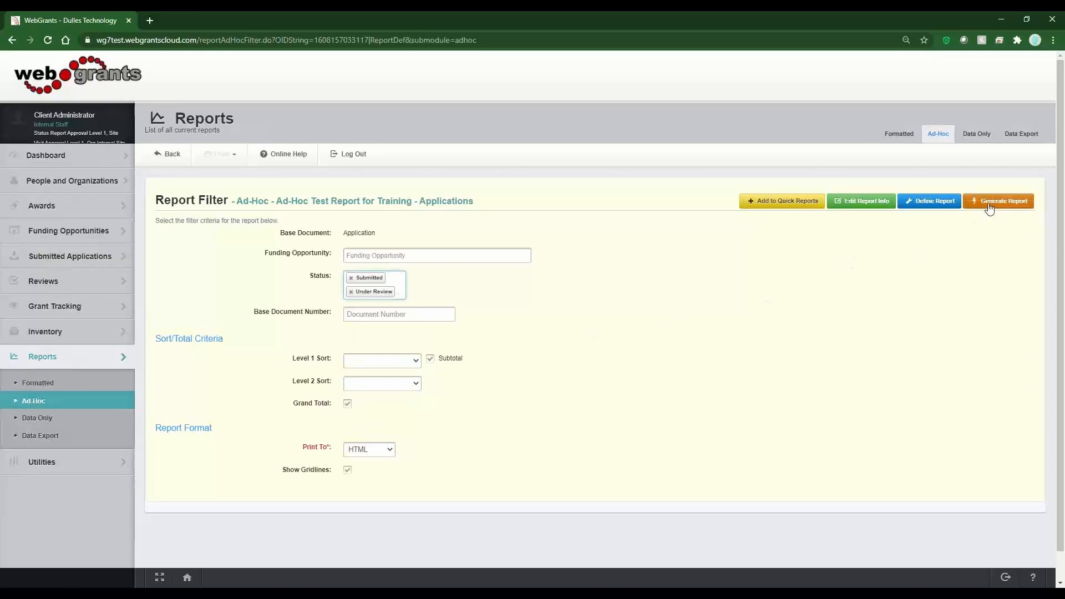
left_click(501, 256)
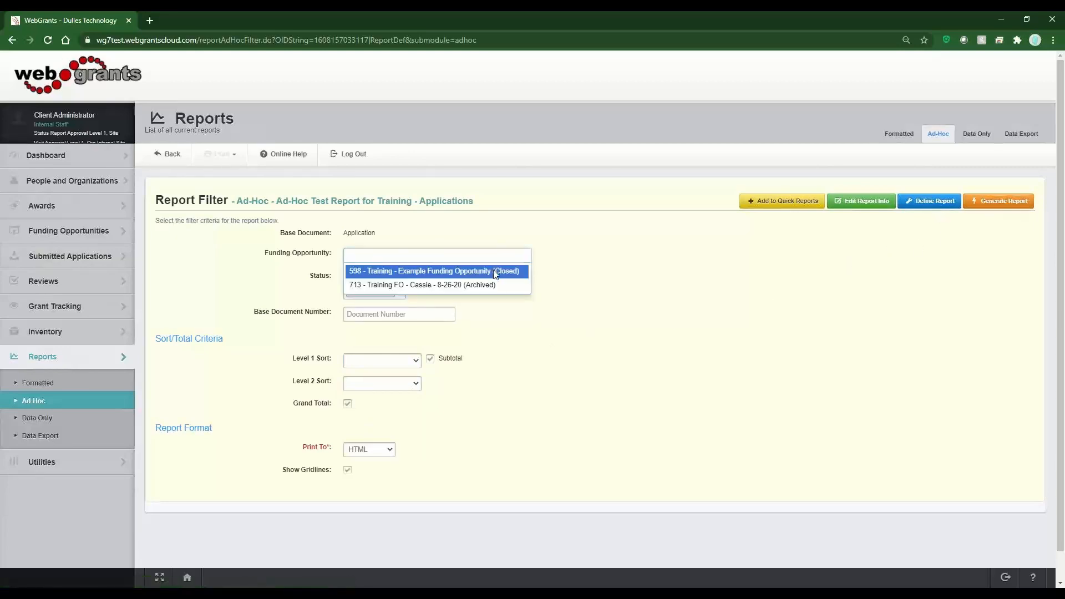
left_click(493, 269)
left_click(977, 201)
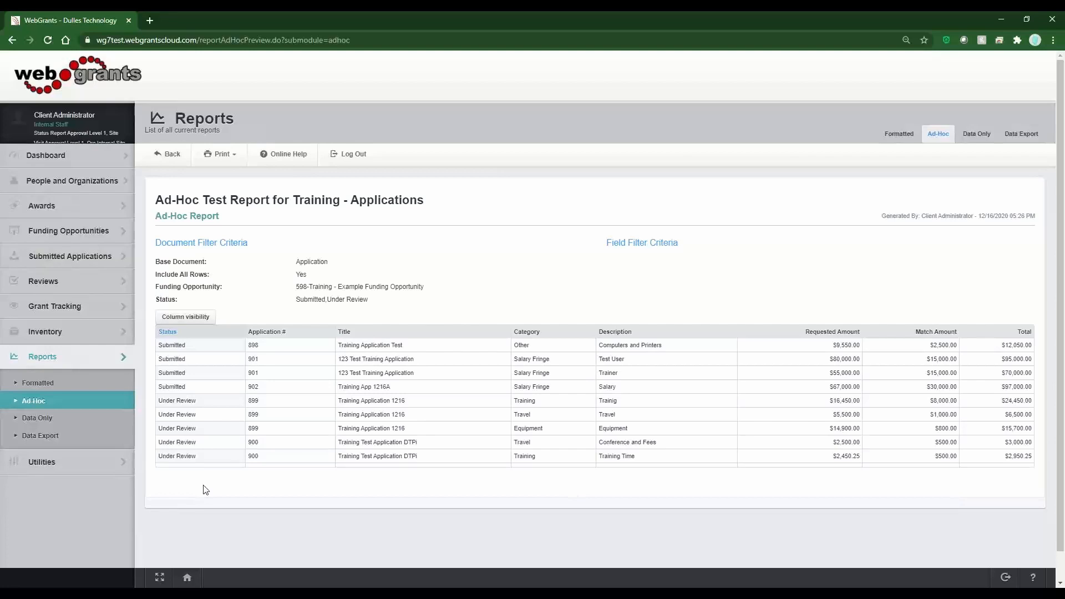
Step: Look over the Data Only, Data Export and Formatted report lists, and log out of WebGrants
left_click(49, 423)
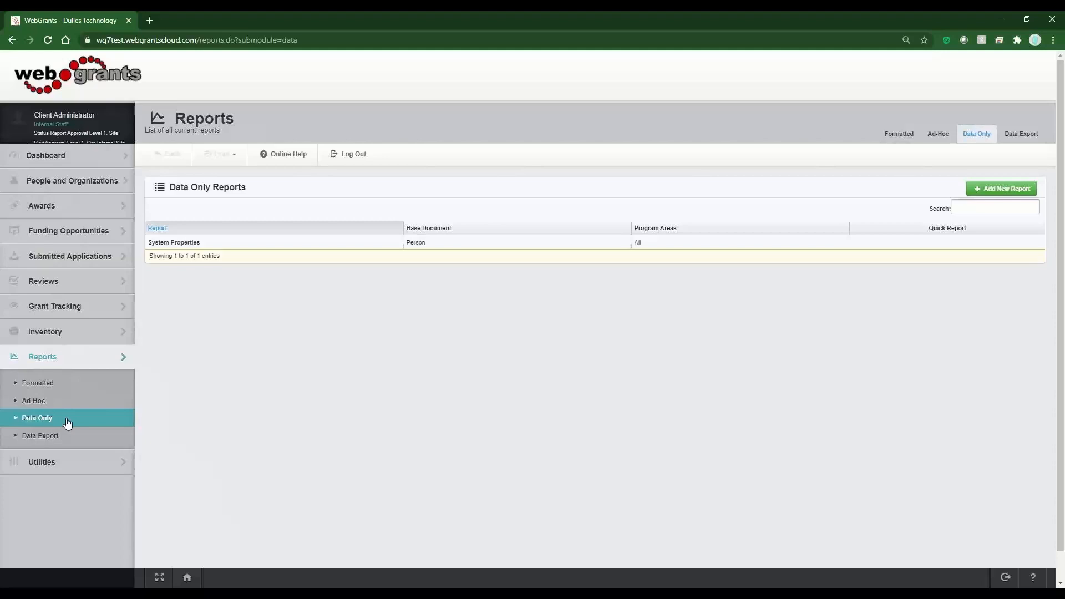
left_click(49, 438)
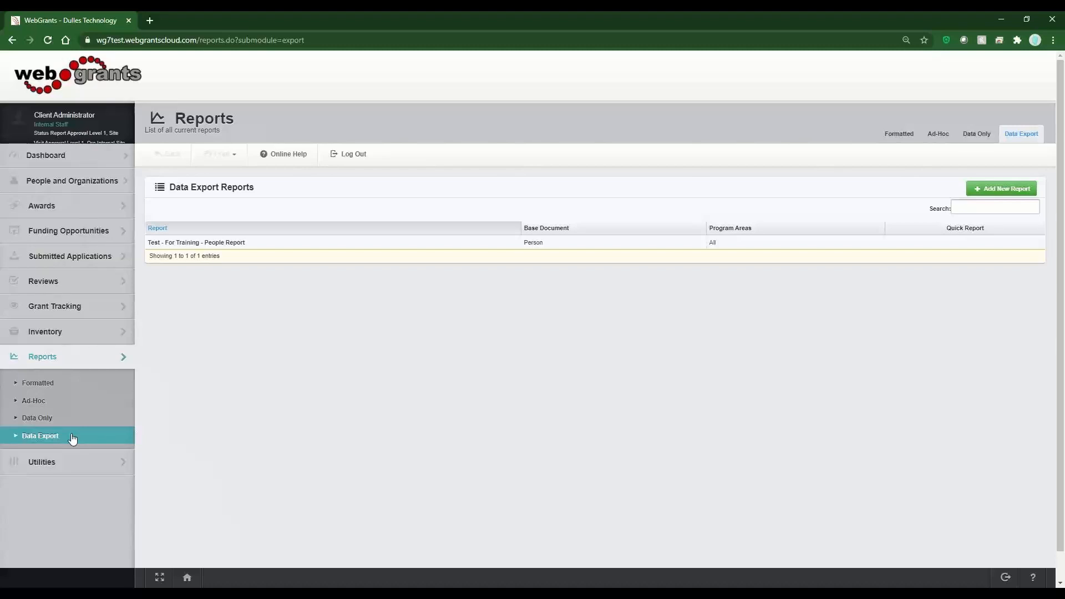
left_click(69, 386)
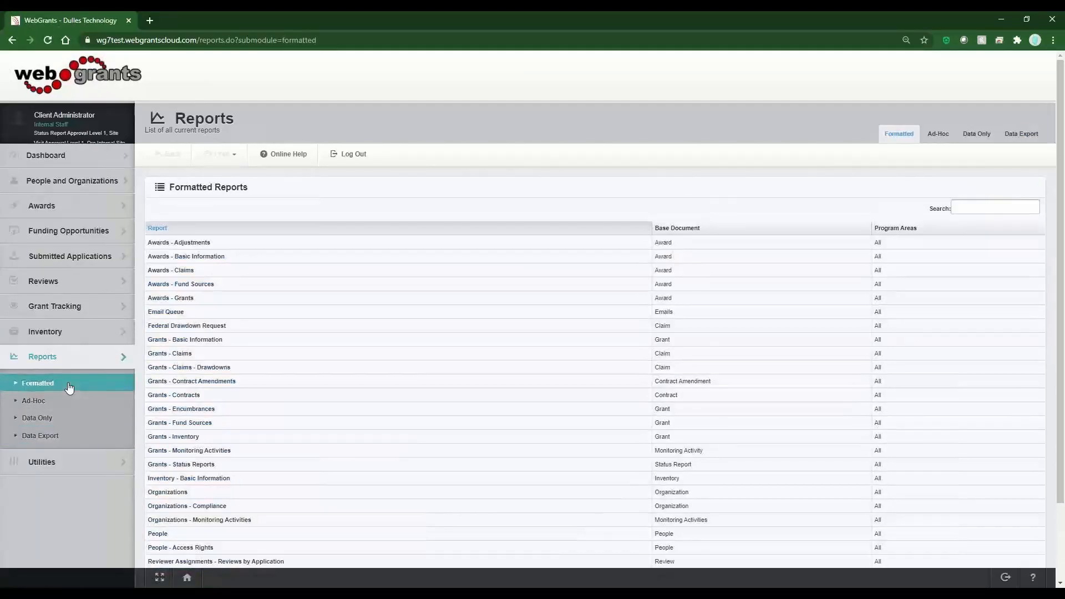
left_click(358, 157)
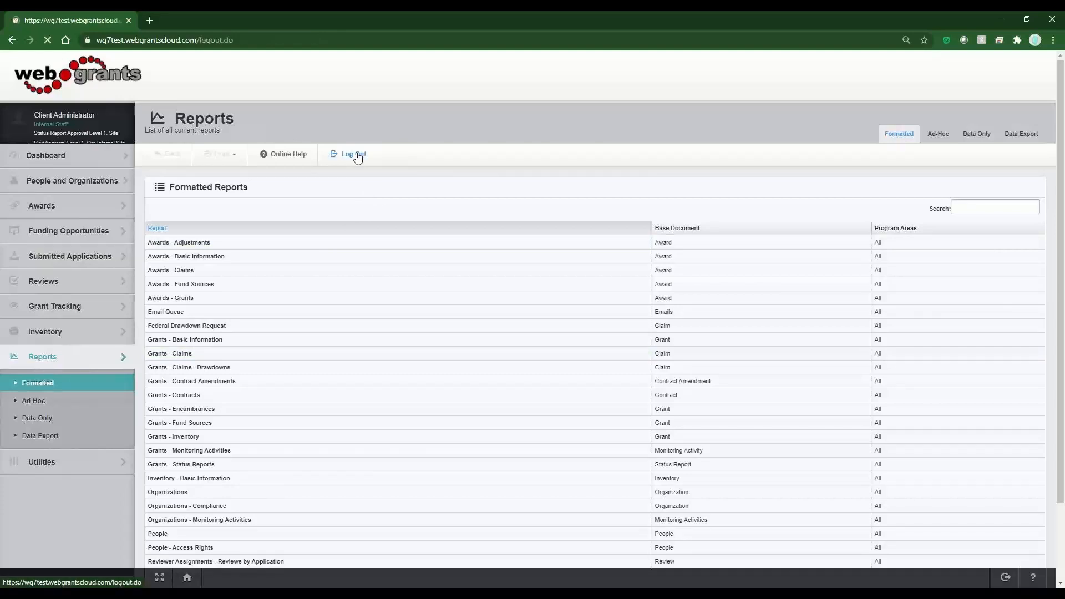